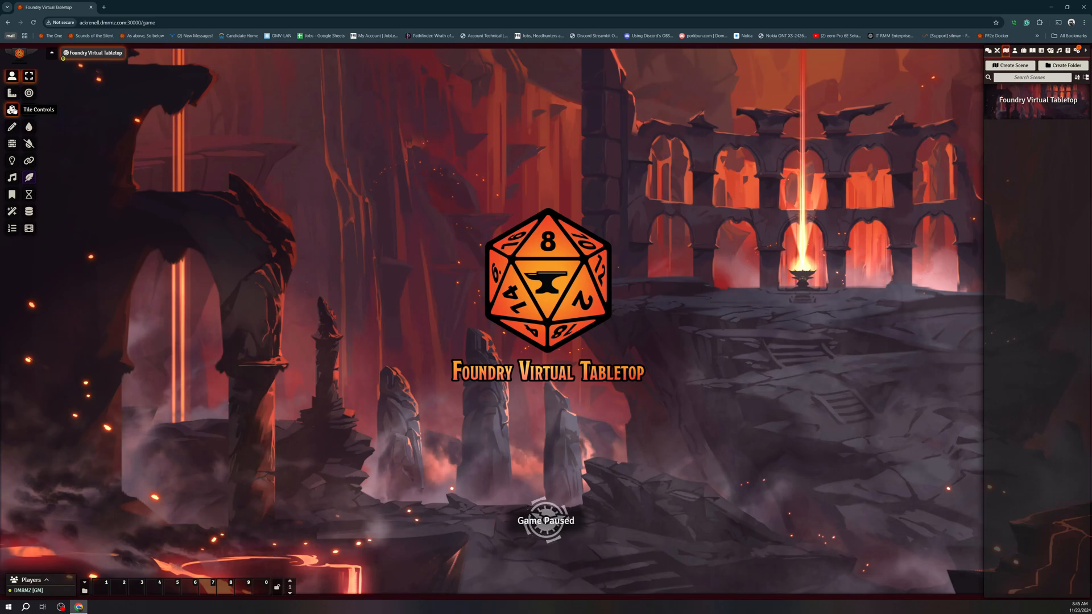
Step: Examine the tile, drawing, wall, lighting, ambient sound and map note tools available for the scene
{"action": "left_click", "coordinate": [13, 110]}
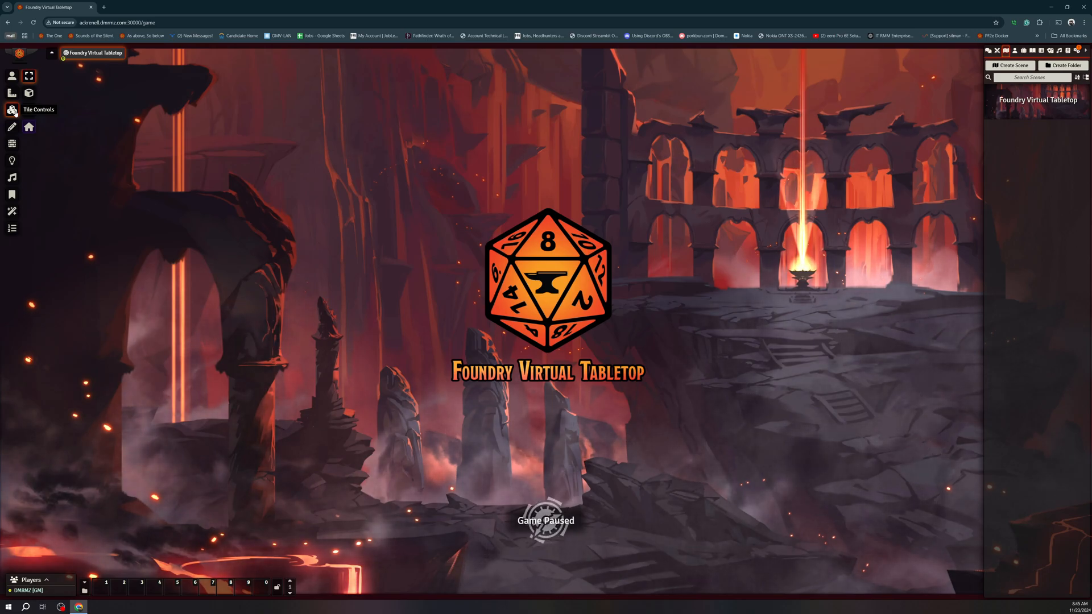
{"action": "left_click", "coordinate": [13, 110]}
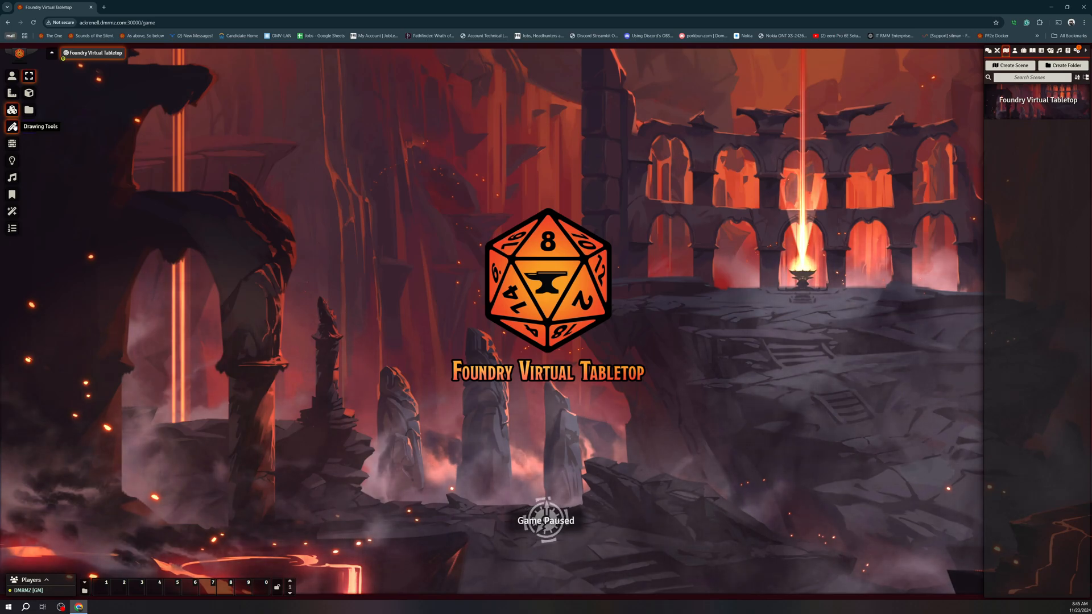
{"action": "left_click", "coordinate": [12, 127]}
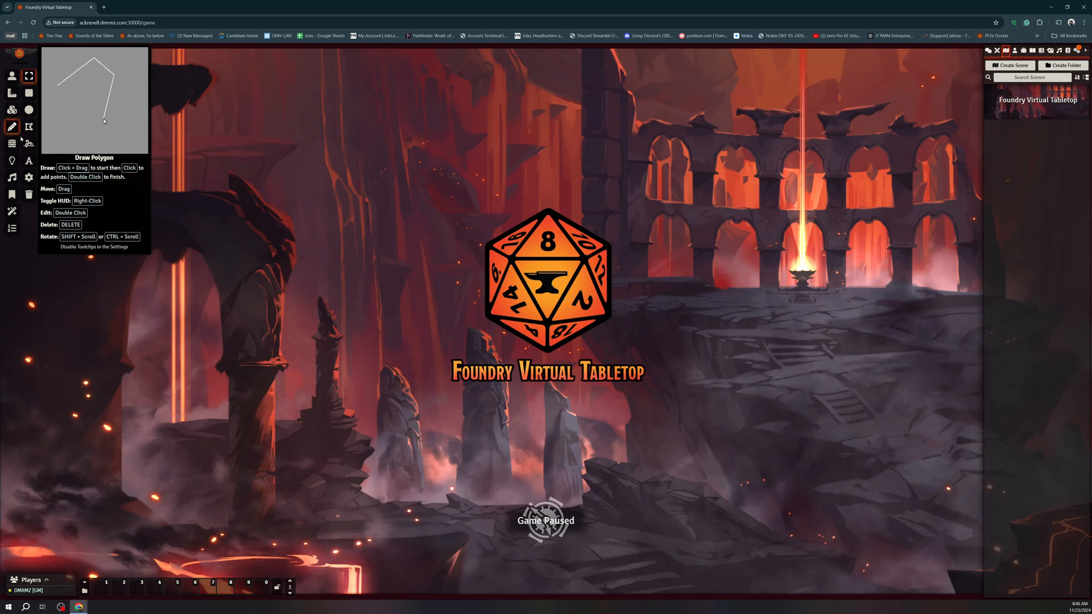
{"action": "left_click", "coordinate": [12, 143]}
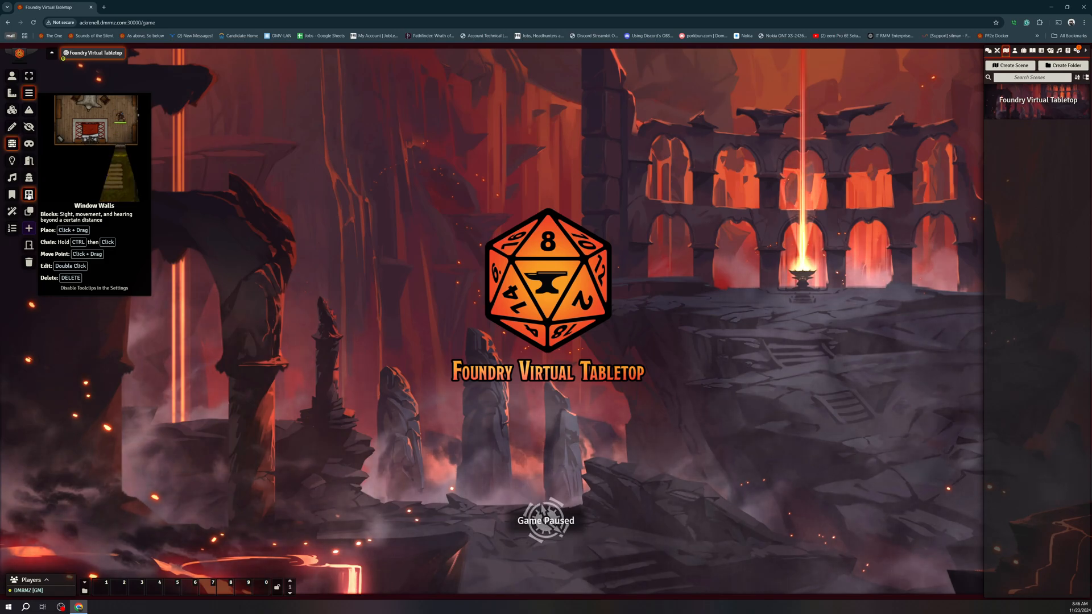
{"action": "left_click", "coordinate": [12, 161]}
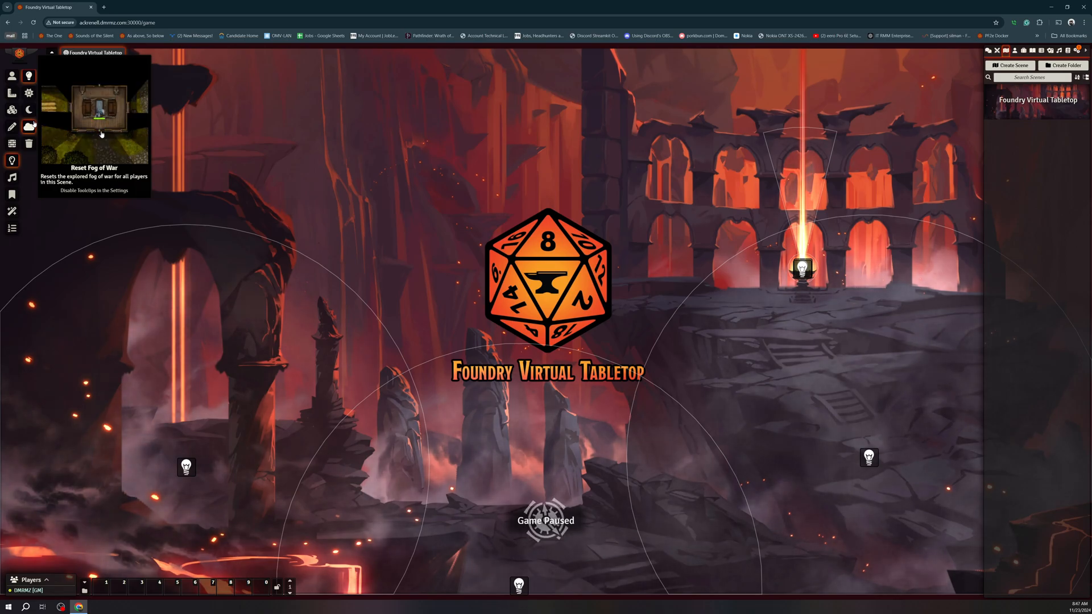
{"action": "left_click", "coordinate": [14, 178]}
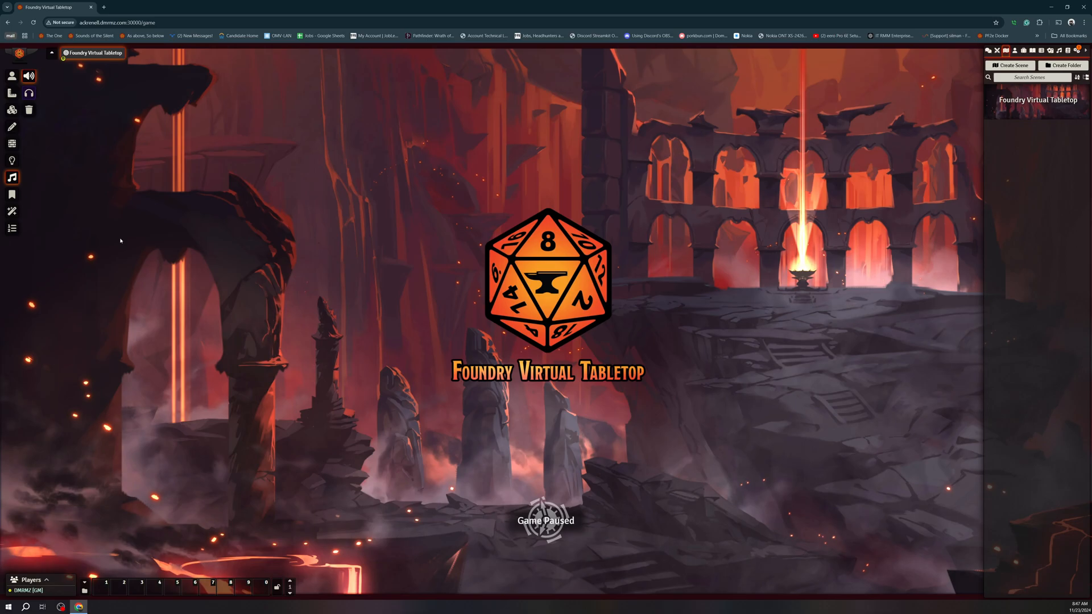
{"action": "left_click", "coordinate": [12, 196]}
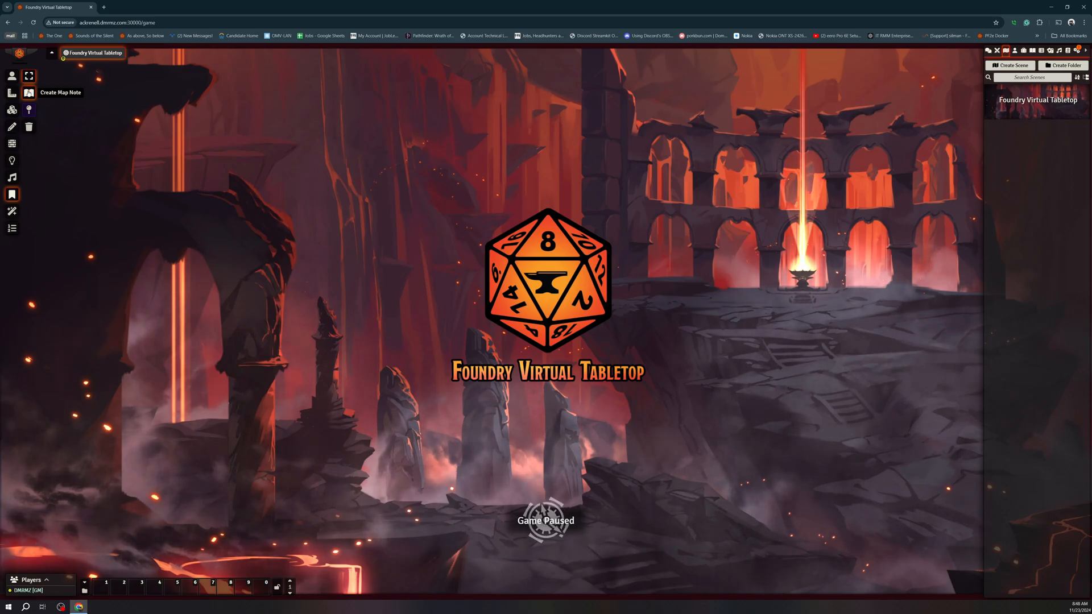
Step: Look through the Other and Weather particle effects available for the scene, leaving all effects off
{"action": "left_click", "coordinate": [9, 214]}
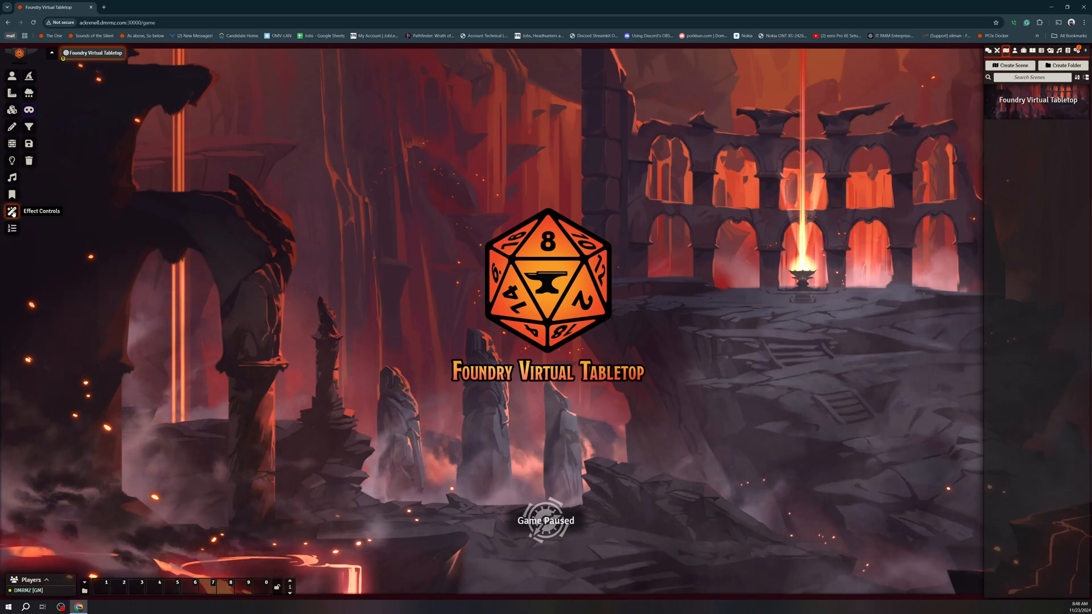
{"action": "left_click", "coordinate": [29, 92]}
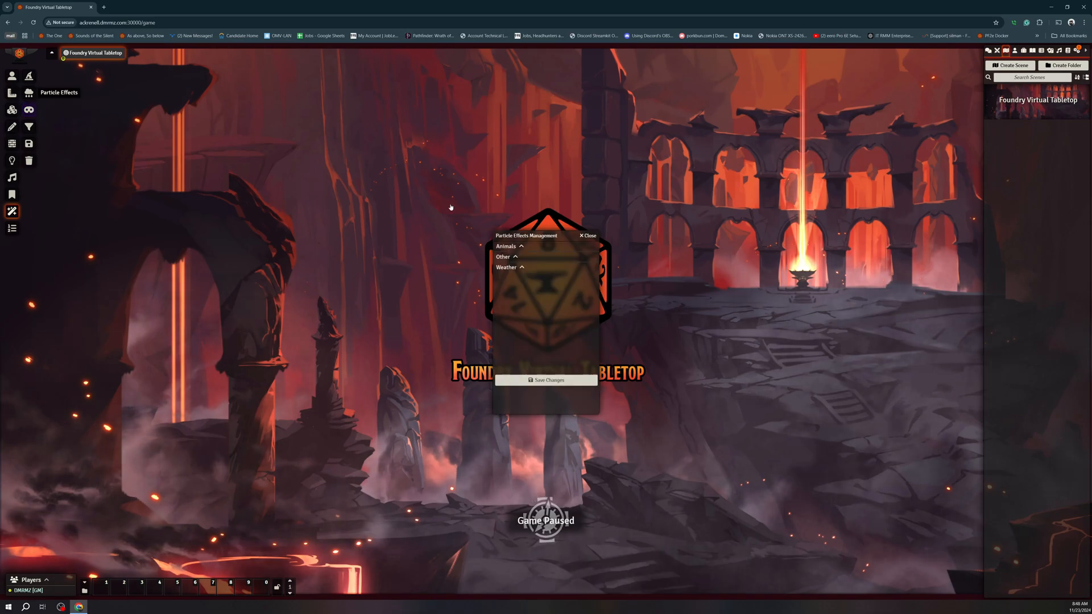
{"action": "left_click", "coordinate": [504, 257]}
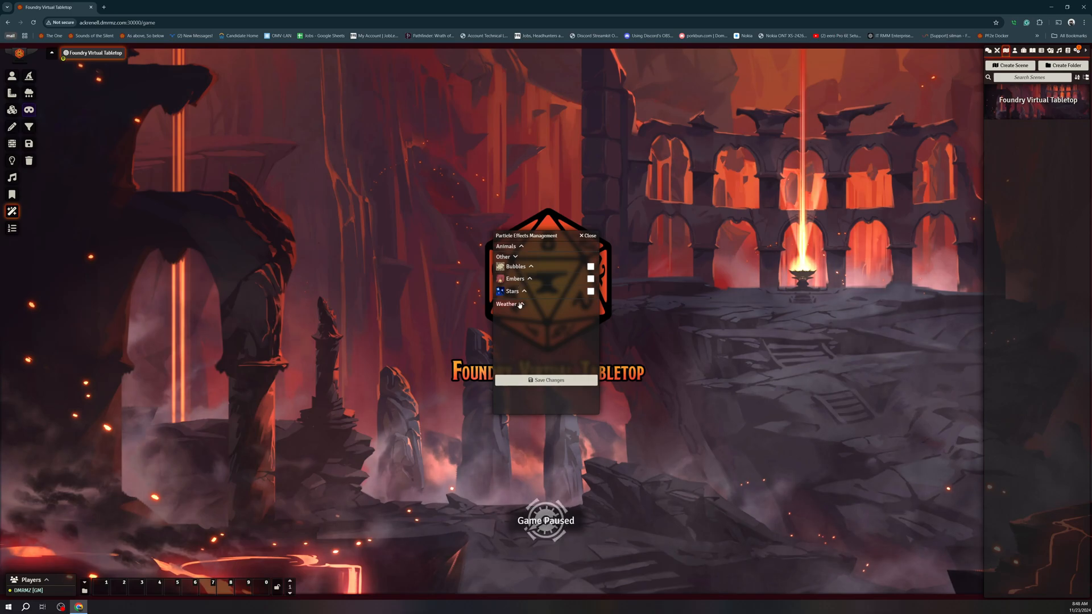
{"action": "left_click", "coordinate": [521, 305]}
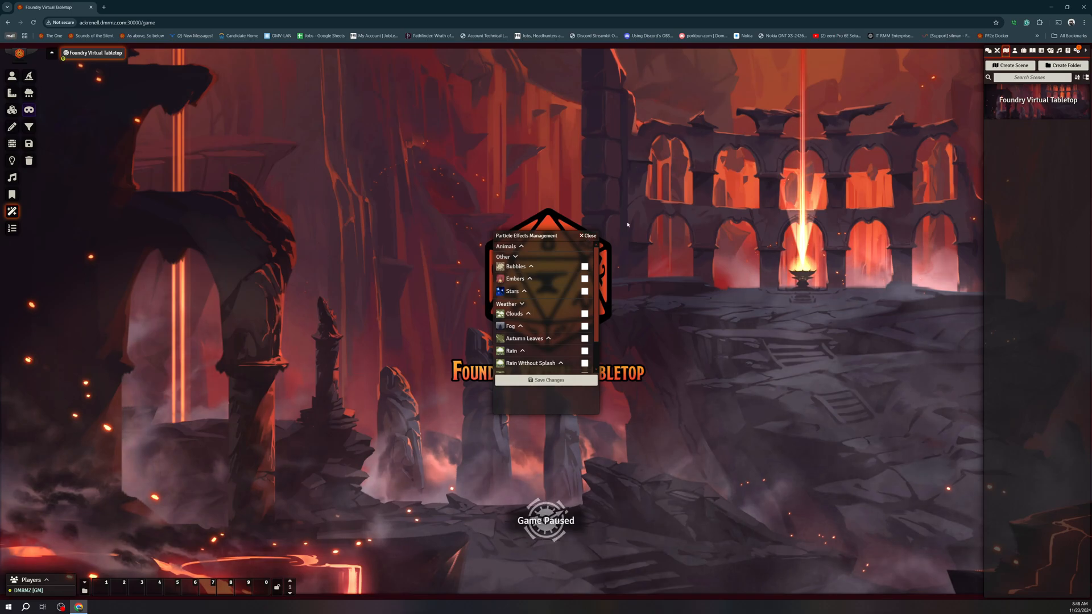
{"action": "left_click", "coordinate": [589, 235]}
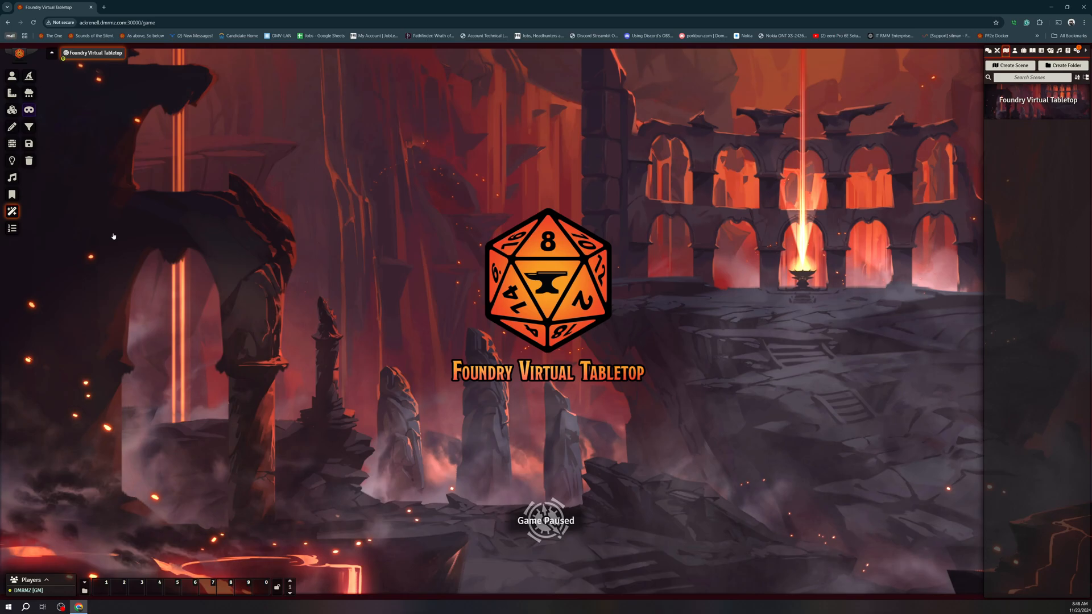
Step: Inspect the Sequencer effect player and preview the antilife_shell blue_no_circle animation from the jb2a pack in the Sequencer database
{"action": "left_click", "coordinate": [12, 228]}
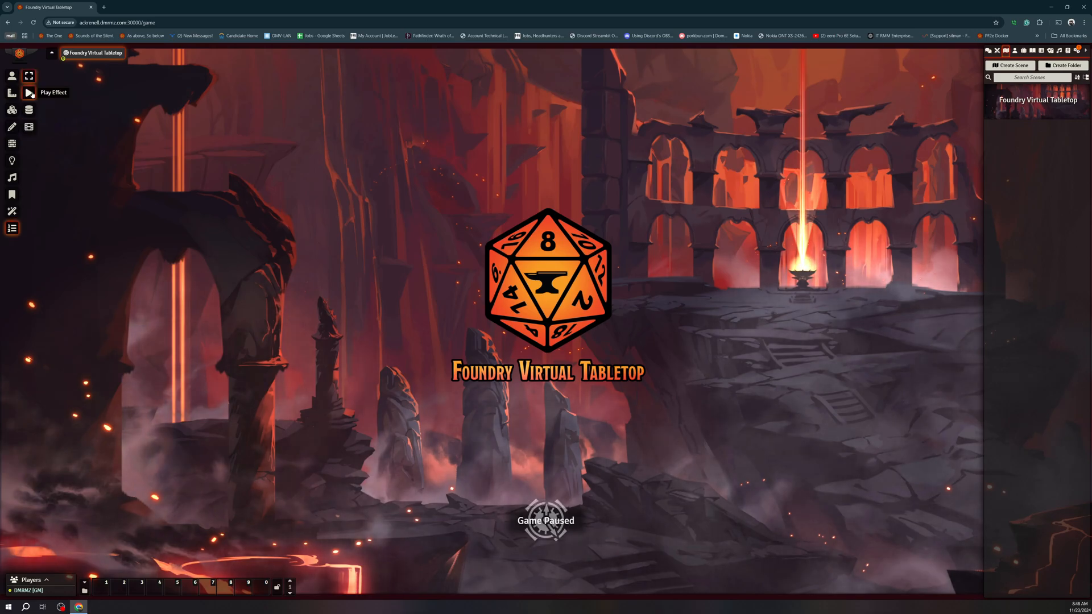
{"action": "left_click", "coordinate": [30, 93]}
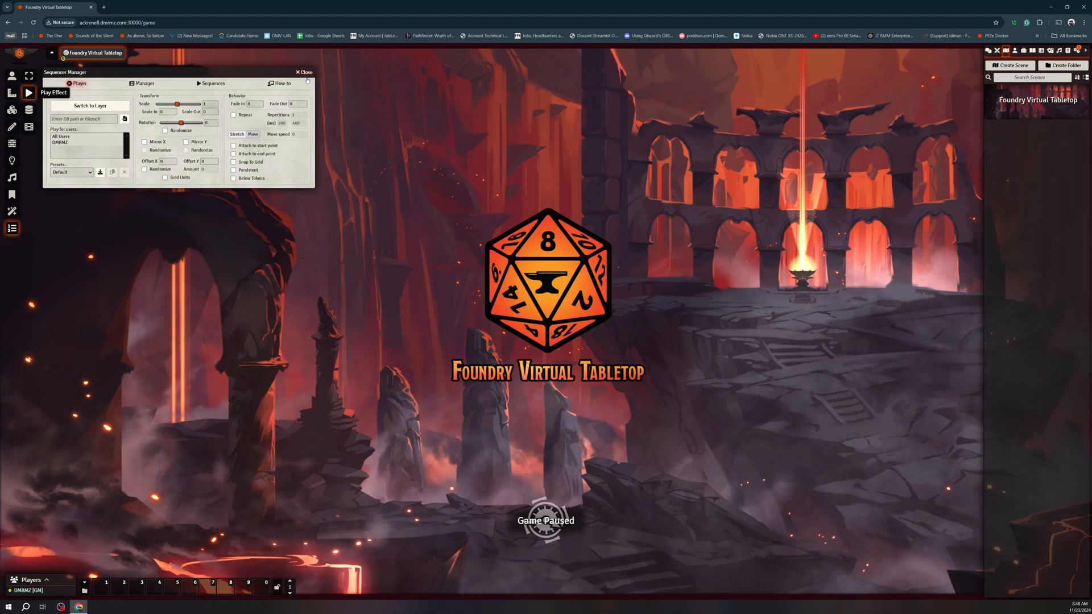
{"action": "left_click", "coordinate": [305, 73]}
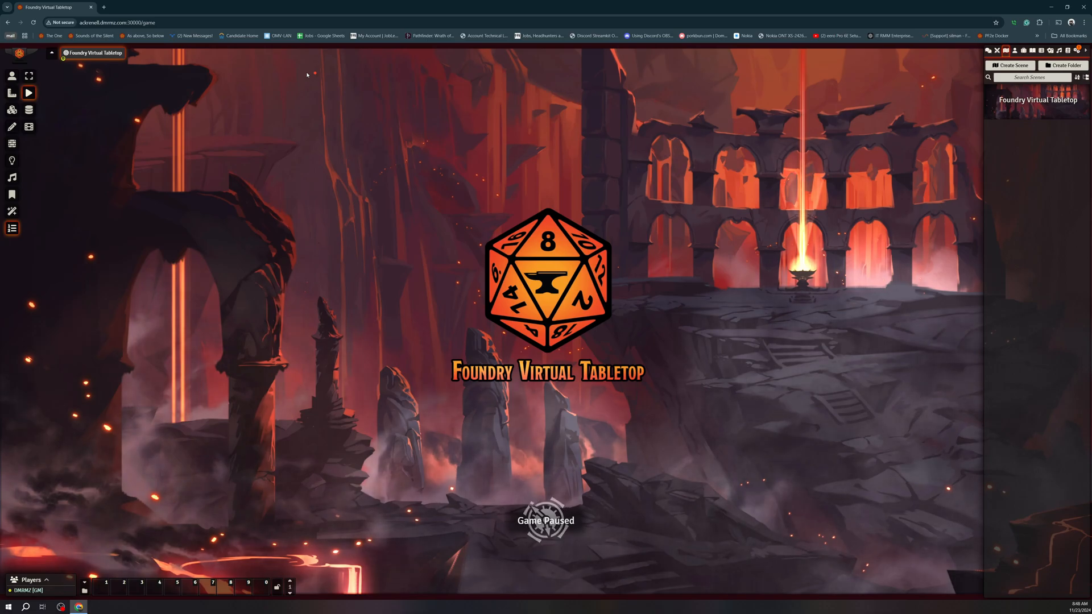
{"action": "left_click", "coordinate": [29, 109]}
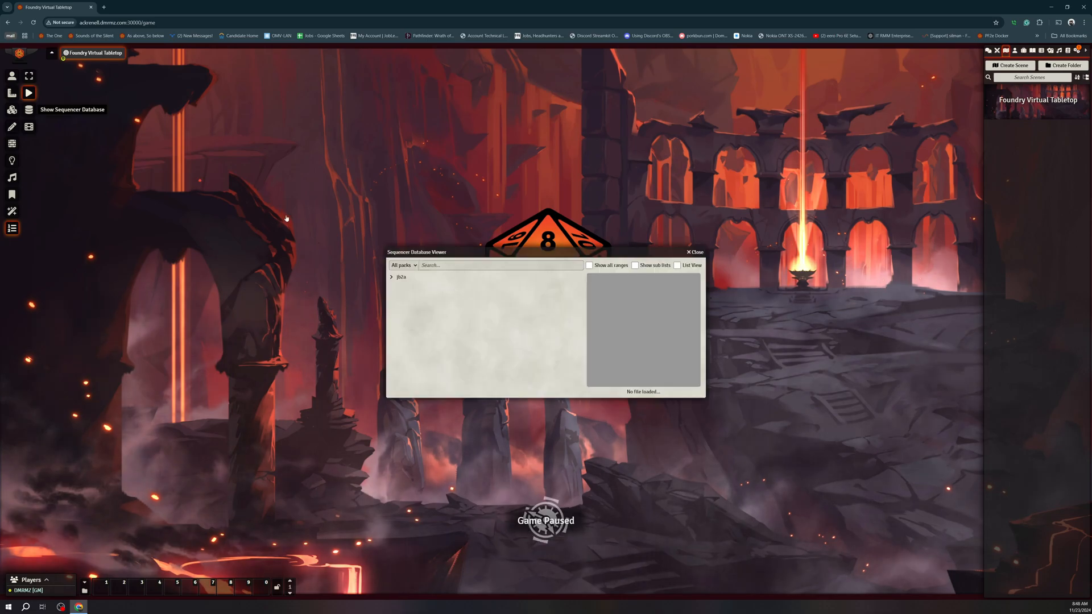
{"action": "left_click", "coordinate": [392, 277]}
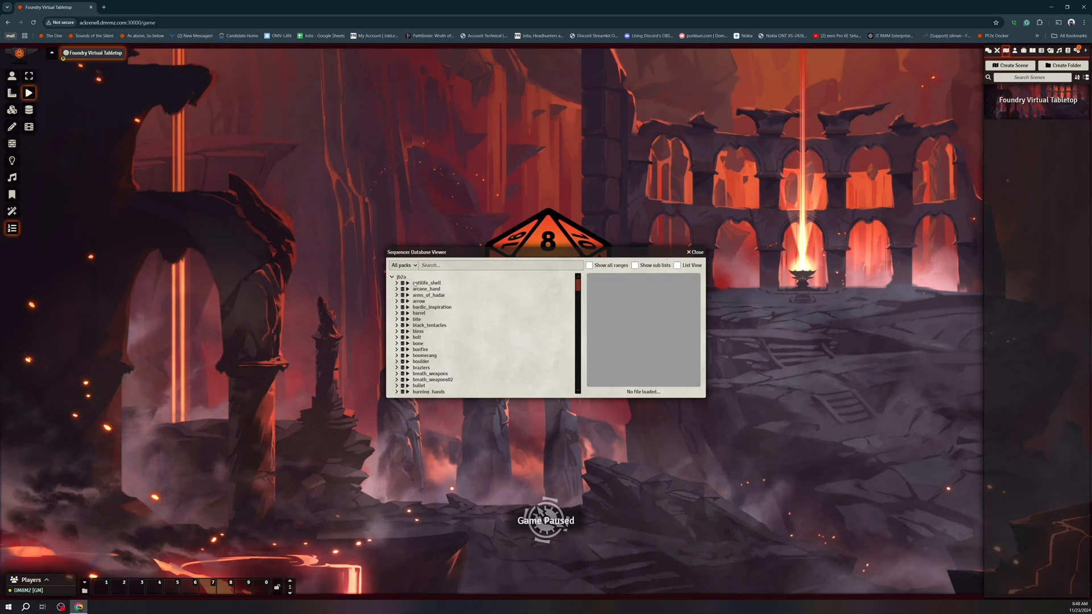
{"action": "left_click", "coordinate": [414, 283]}
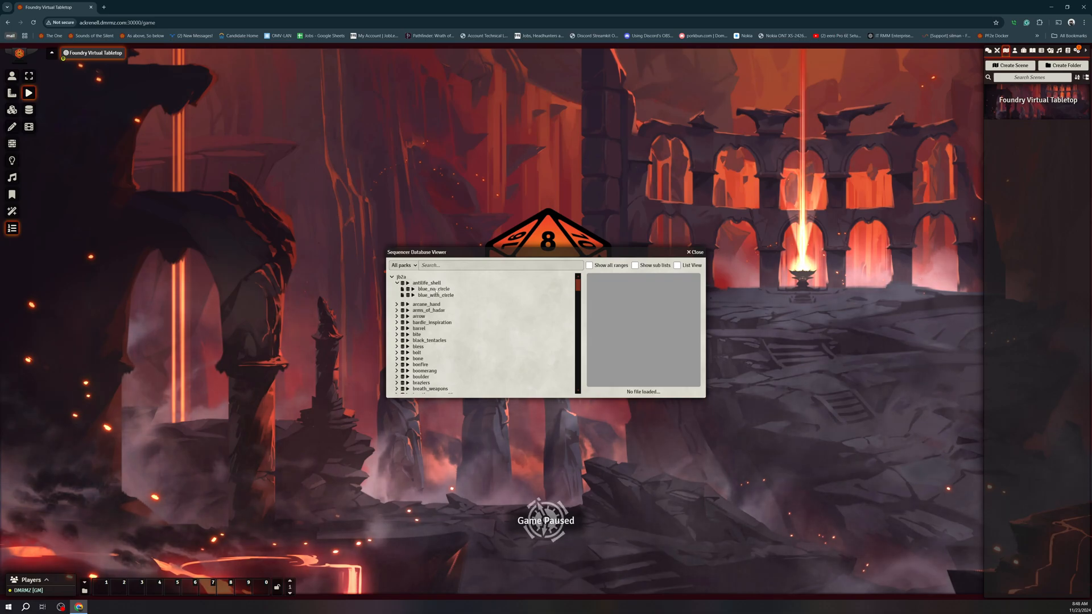
{"action": "left_click", "coordinate": [413, 290]}
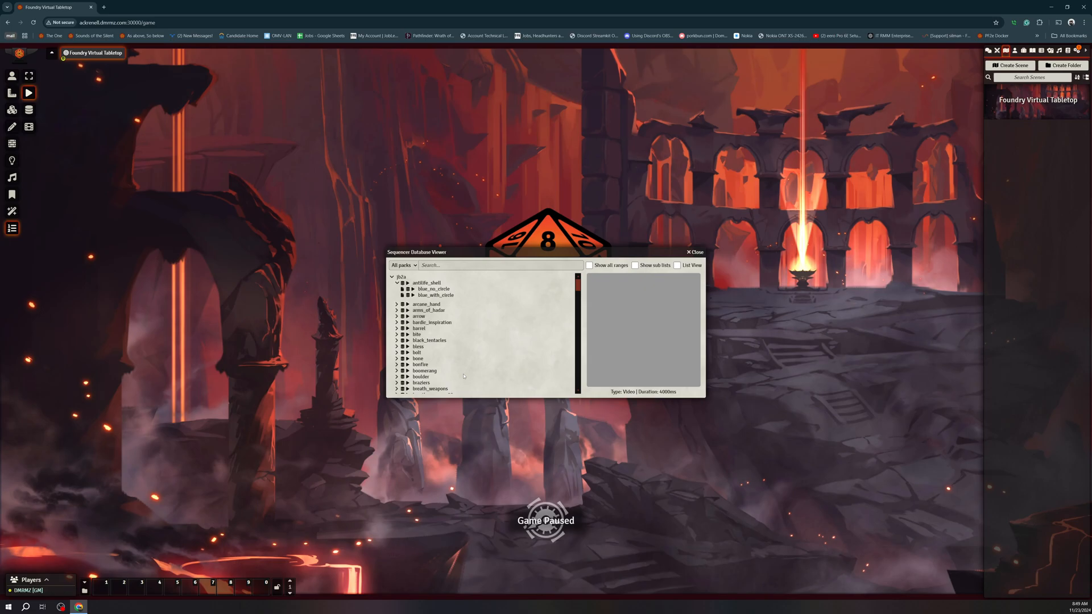
{"action": "left_click", "coordinate": [694, 252]}
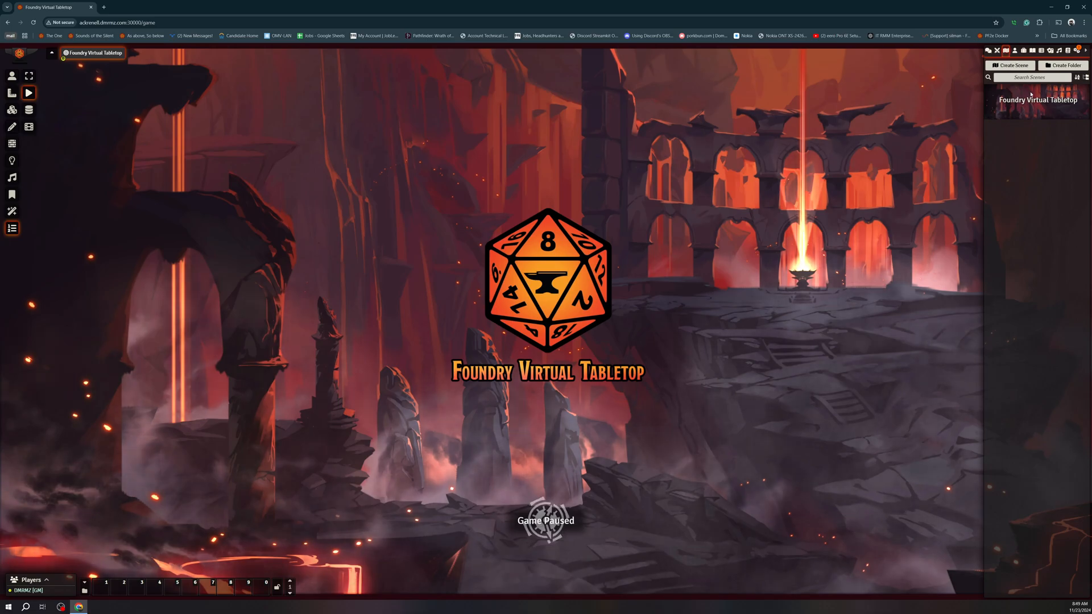
Step: Create a new scene named Combat and save it with its default configuration and no background image
{"action": "left_click", "coordinate": [1002, 65]}
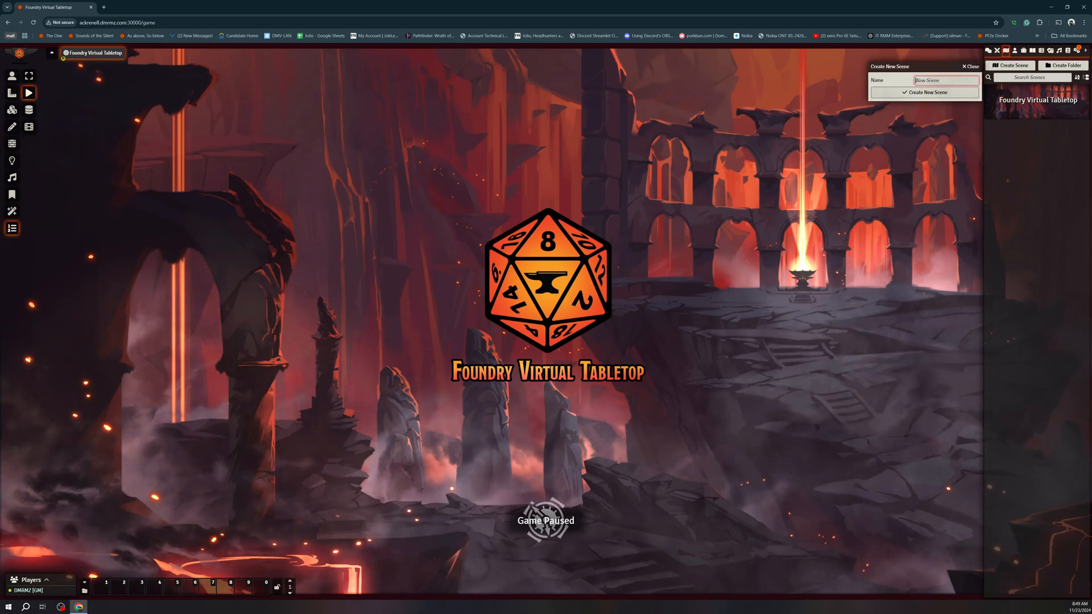
{"action": "type", "text": "Cr"}
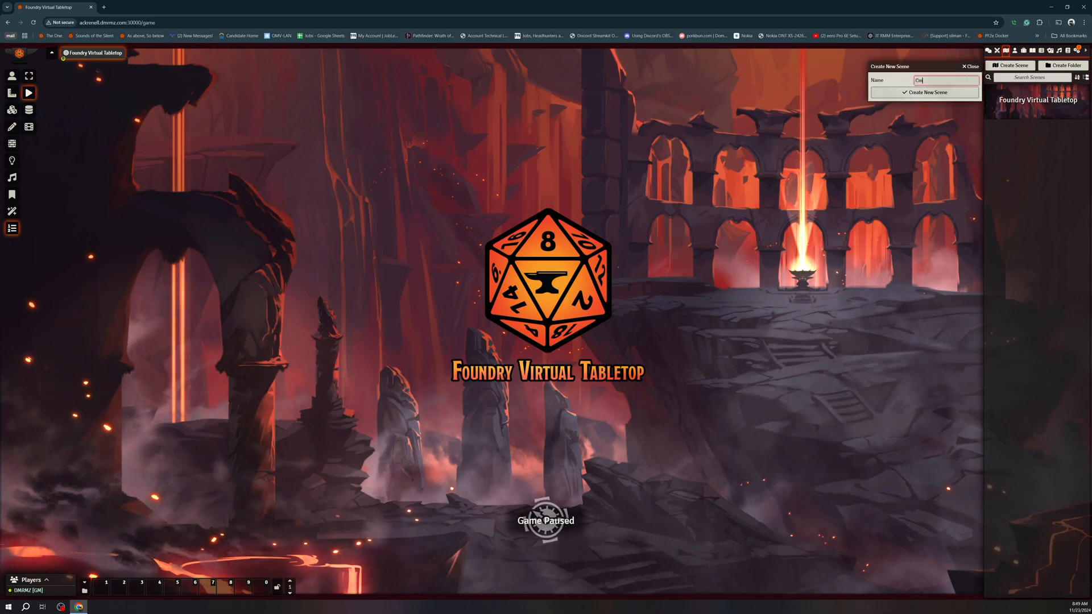
{"action": "type", "text": "m"}
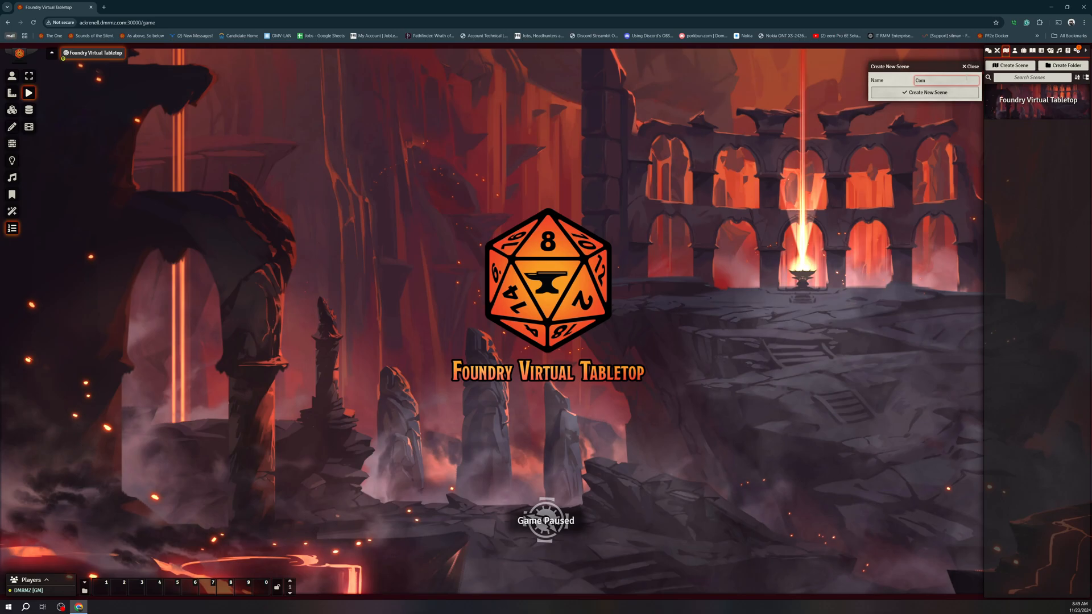
{"action": "type", "text": "bat"}
{"action": "key", "text": "Return"}
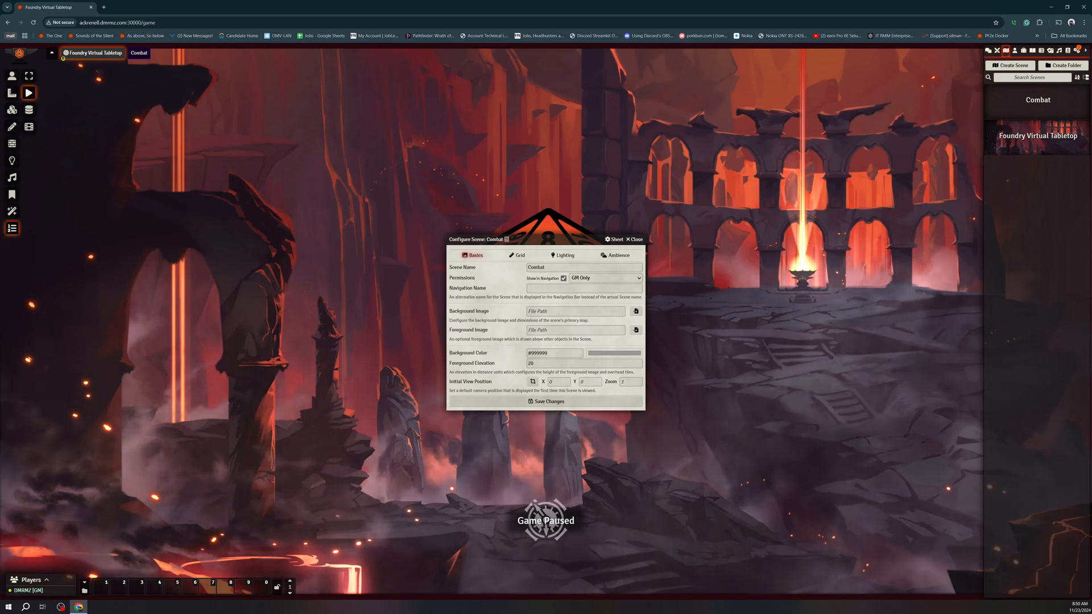
{"action": "left_click", "coordinate": [584, 311]}
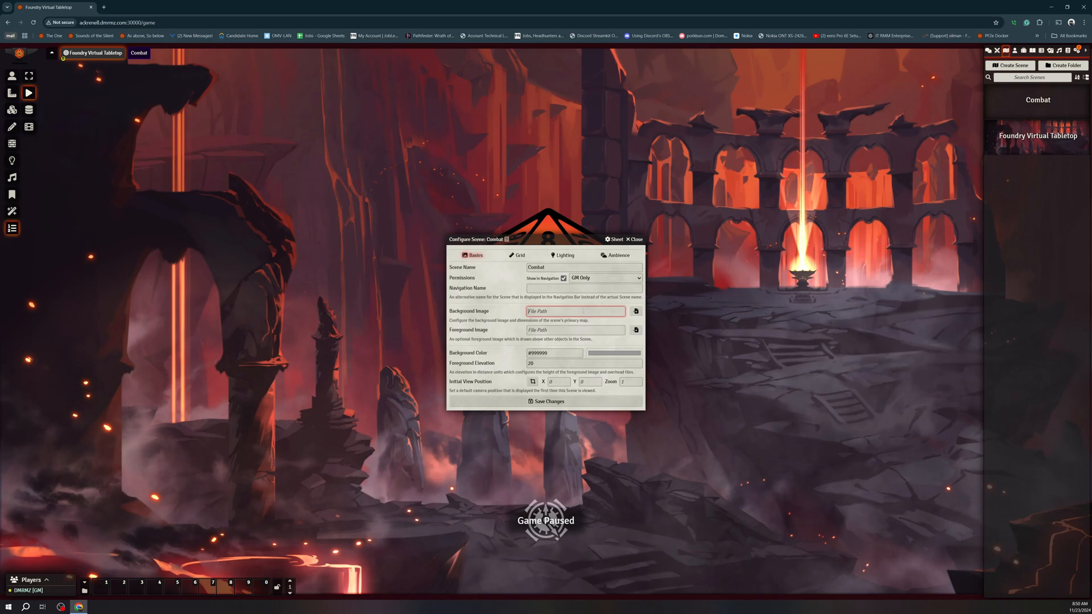
{"action": "left_click", "coordinate": [592, 401]}
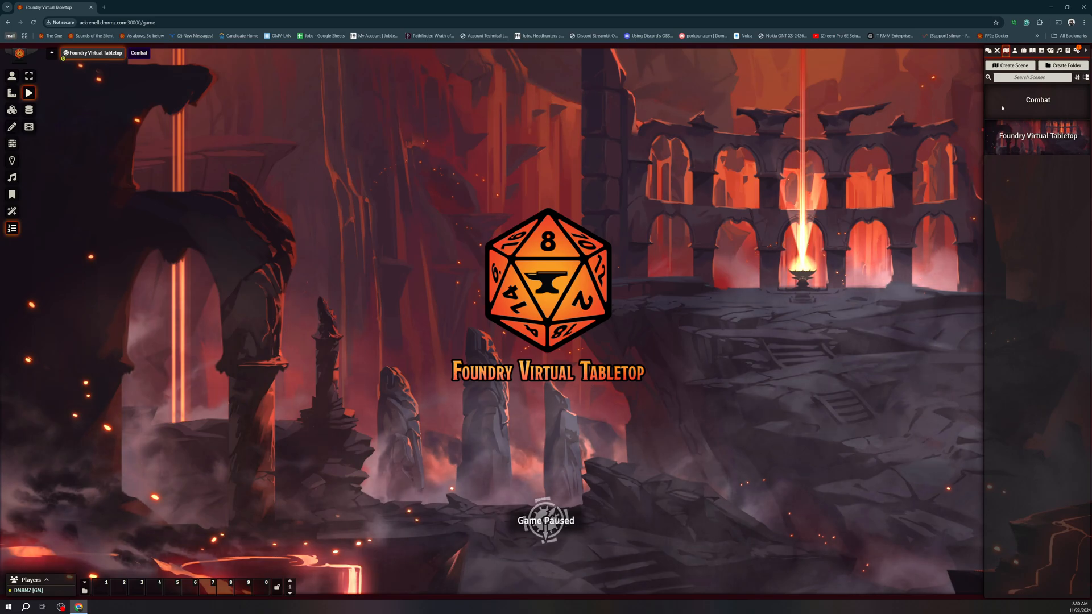
Step: View the Combat scene and place the forest clearing map as a tile aligned with the scene area's upper-left corner
{"action": "right_click", "coordinate": [1004, 126]}
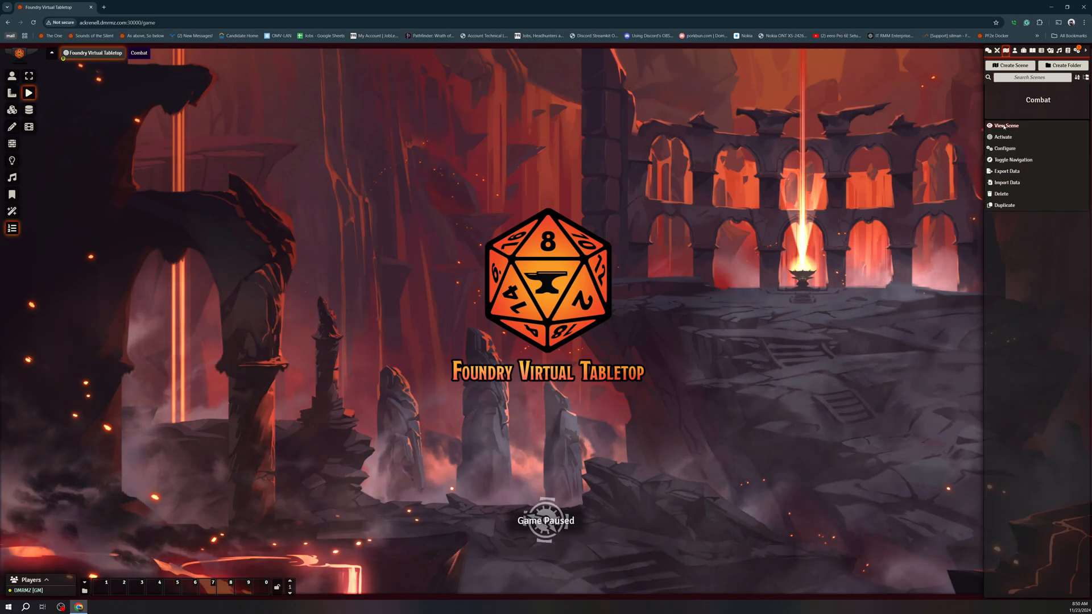
{"action": "left_click", "coordinate": [1006, 126]}
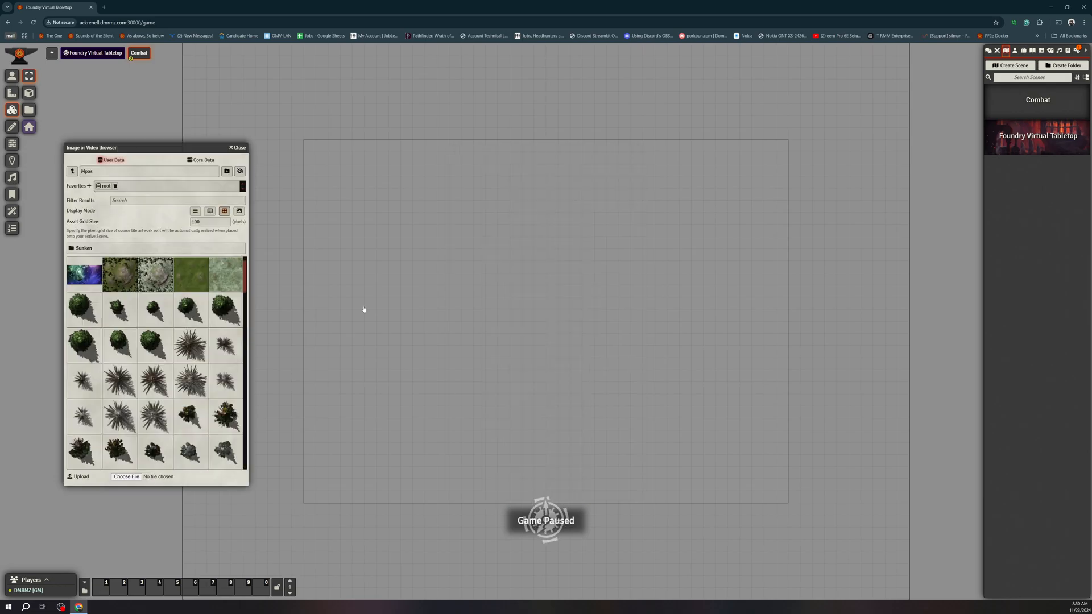
{"action": "left_click_drag", "start_coordinate": [364, 310], "coordinate": [518, 356]}
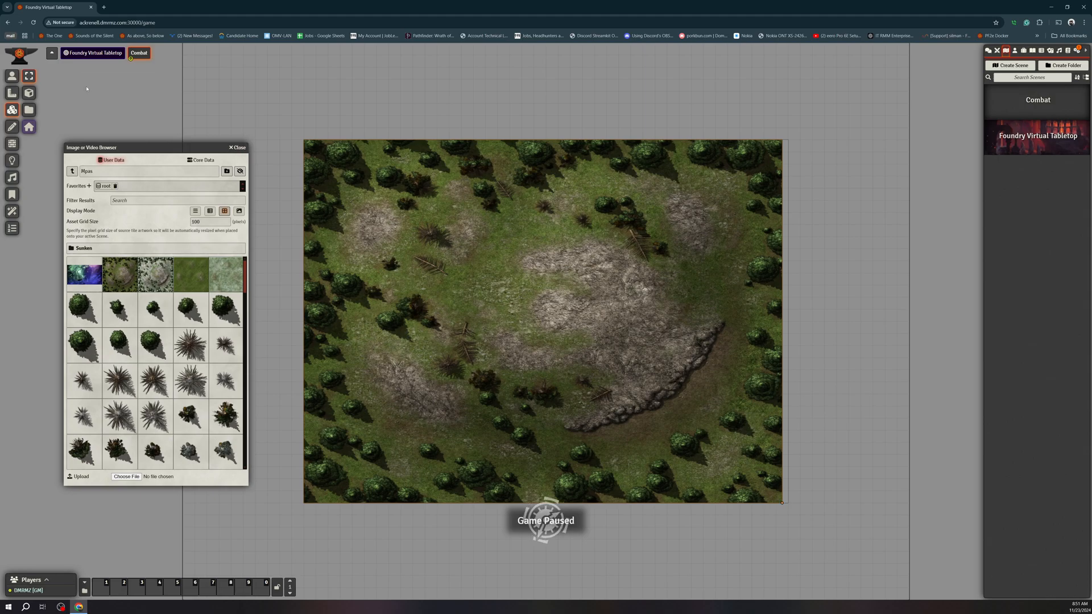
Step: Set the Combat scene's width to 8000 pixels in its grid configuration and save the changes
{"action": "right_click", "coordinate": [141, 54]}
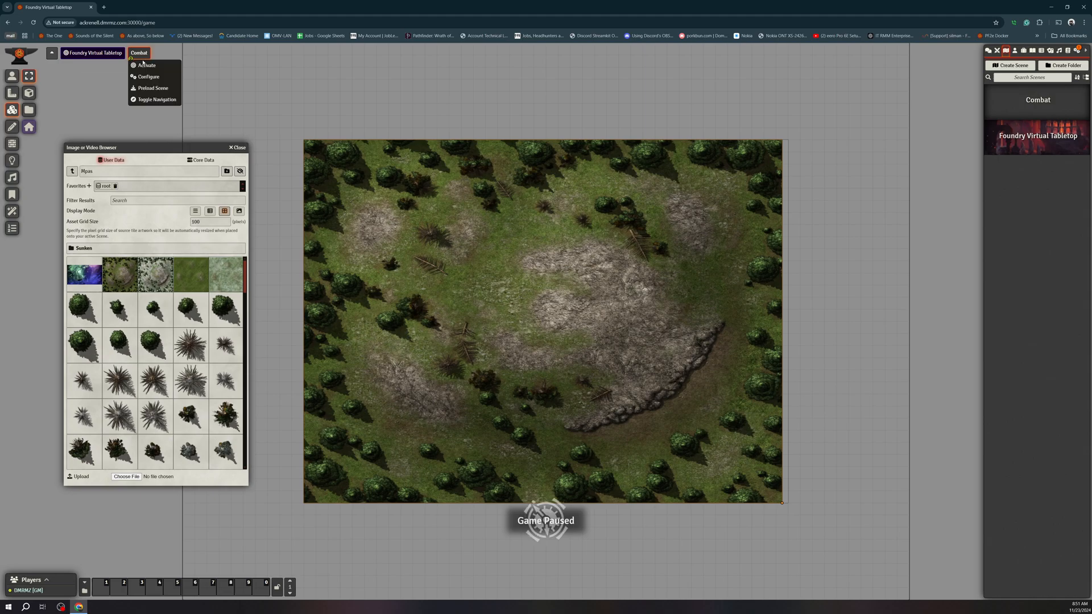
{"action": "left_click", "coordinate": [147, 77]}
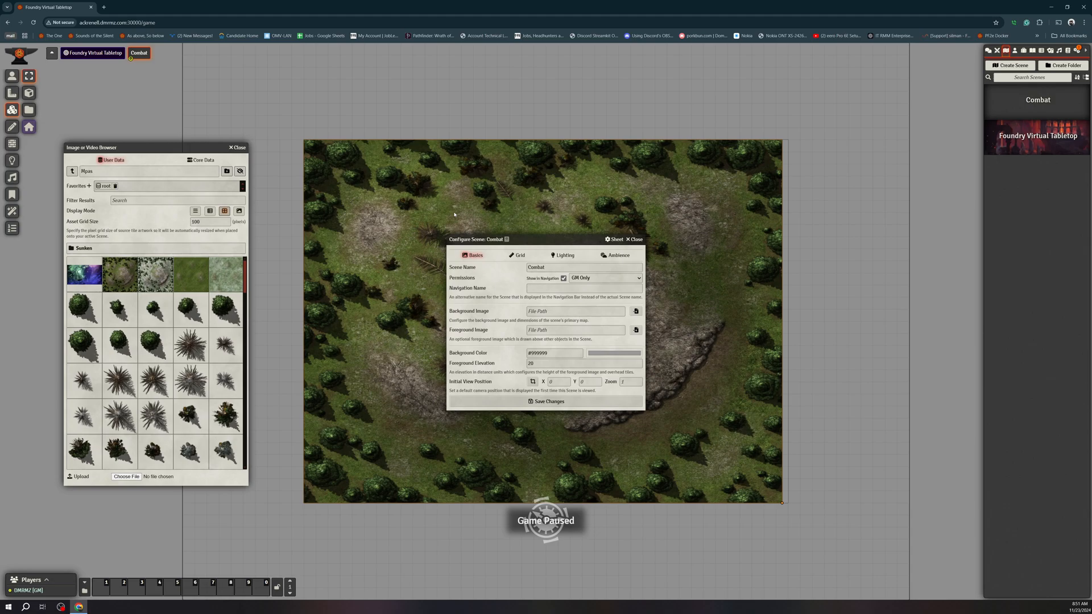
{"action": "left_click", "coordinate": [518, 255]}
{"action": "double_click", "coordinate": [549, 298]}
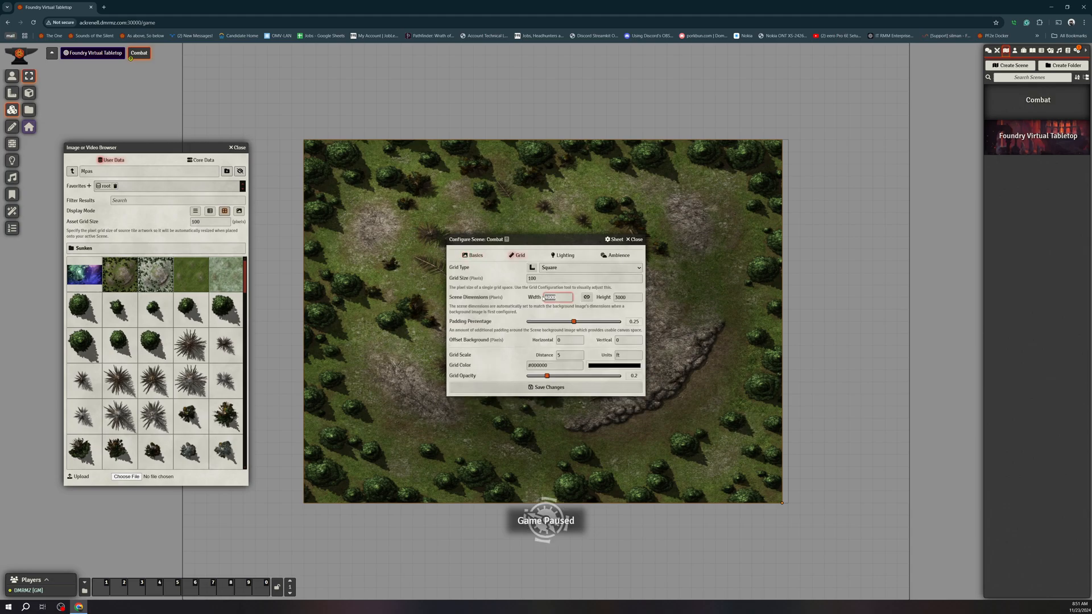
{"action": "type", "text": "8000"}
{"action": "key", "text": "Tab"}
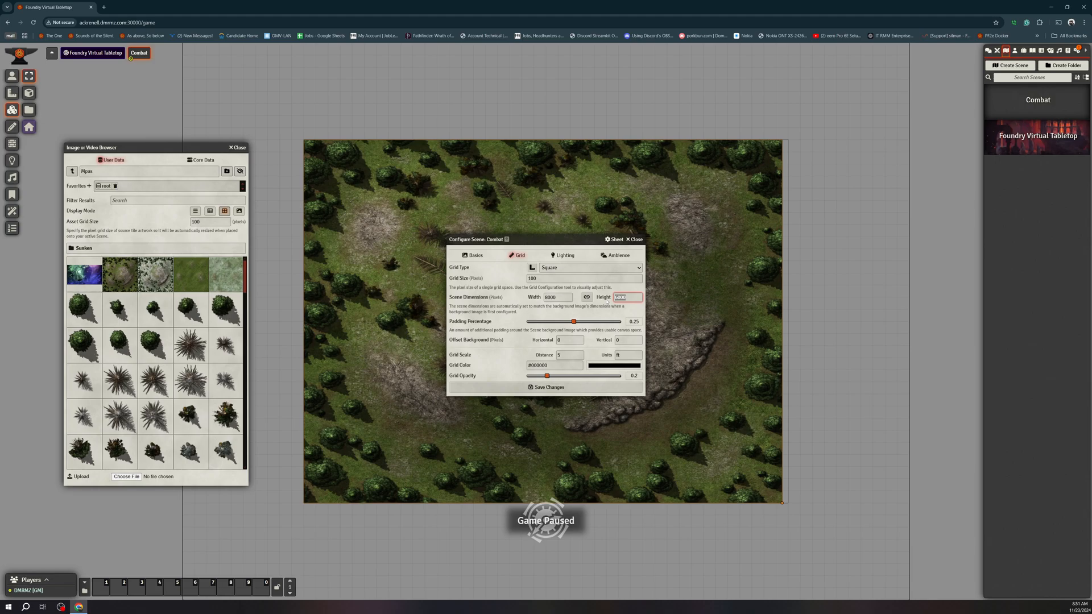
{"action": "left_click", "coordinate": [520, 386]}
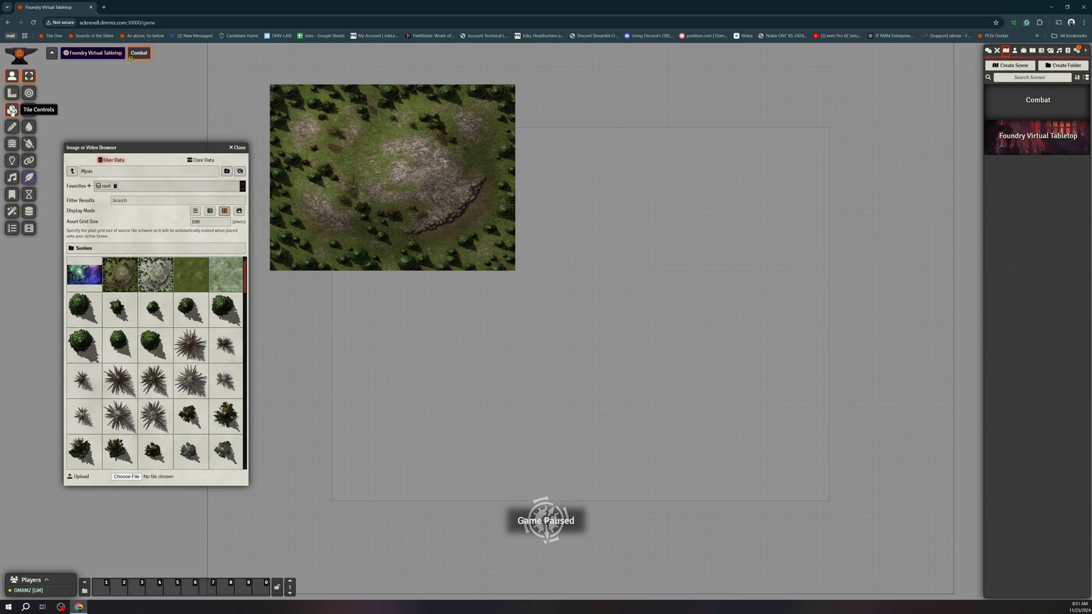
Step: Move the forest clearing map tile to the upper-left corner of the enlarged scene area
{"action": "left_click", "coordinate": [12, 110]}
{"action": "left_click_drag", "start_coordinate": [380, 166], "coordinate": [444, 211]}
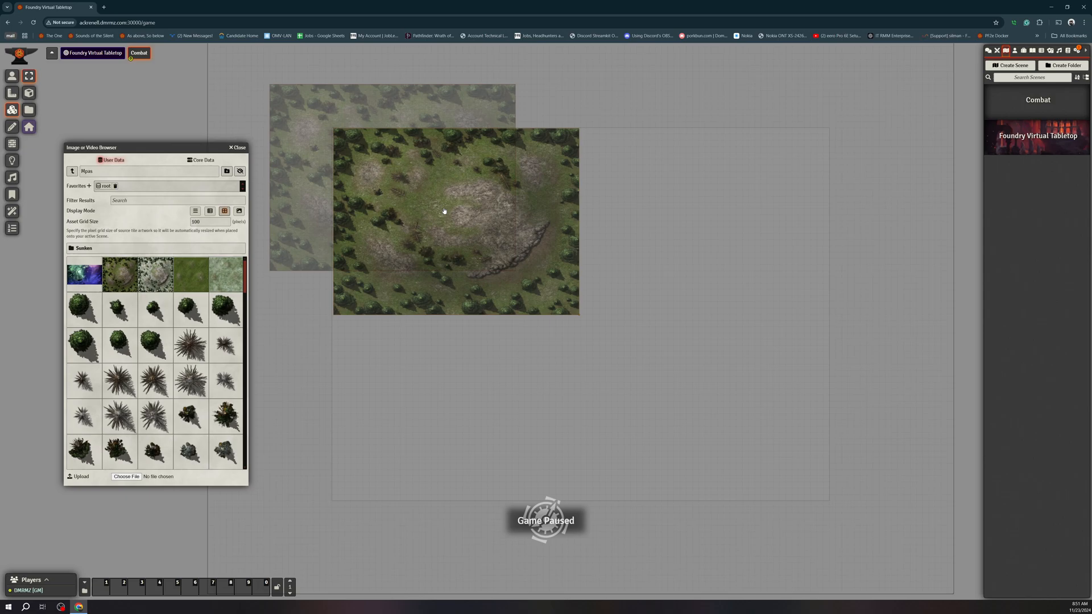
Step: Enlarge the forest clearing map tile to cover the whole scene area
{"action": "left_click_drag", "start_coordinate": [579, 315], "coordinate": [830, 503]}
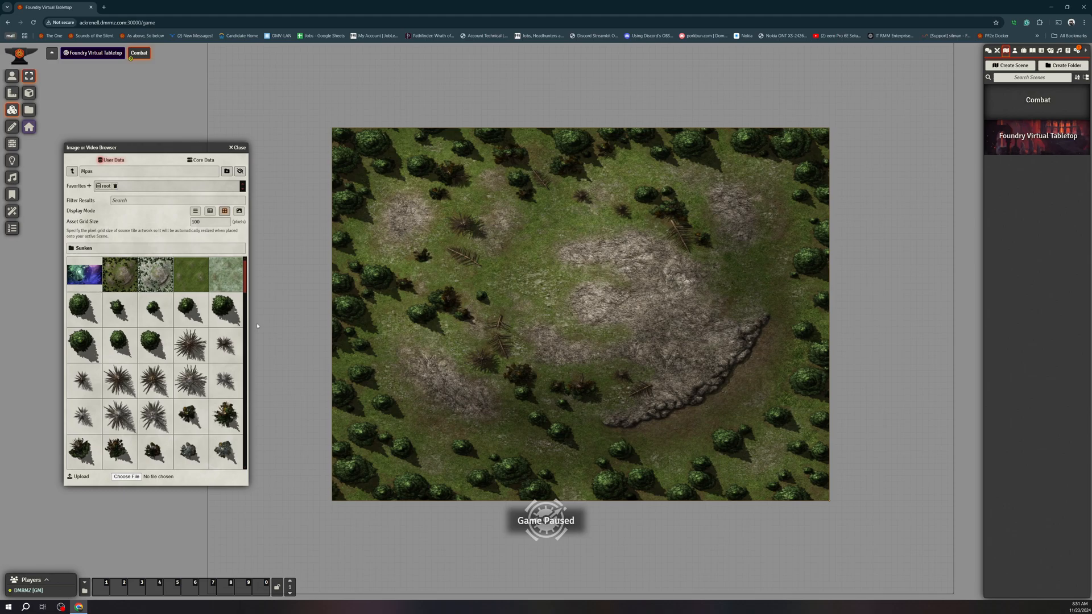
Step: Hide and reveal the small bush tile, and view its overhead settings
{"action": "scroll", "coordinate": [500, 274], "scroll_direction": "up", "scroll_amount": 7}
{"action": "scroll", "coordinate": [500, 274], "scroll_direction": "up", "scroll_amount": 15}
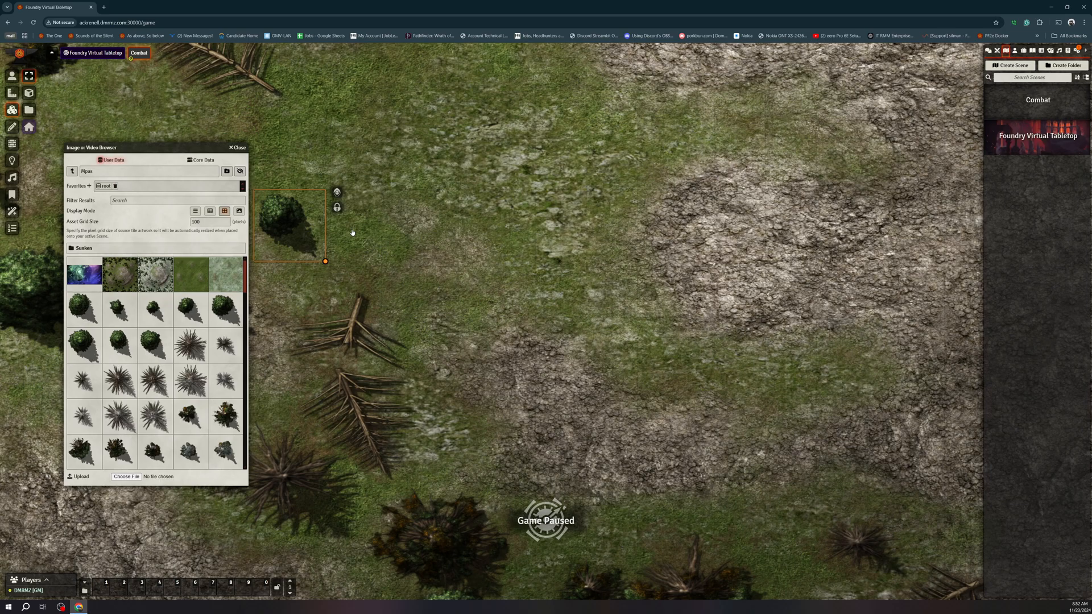
{"action": "left_click", "coordinate": [338, 192]}
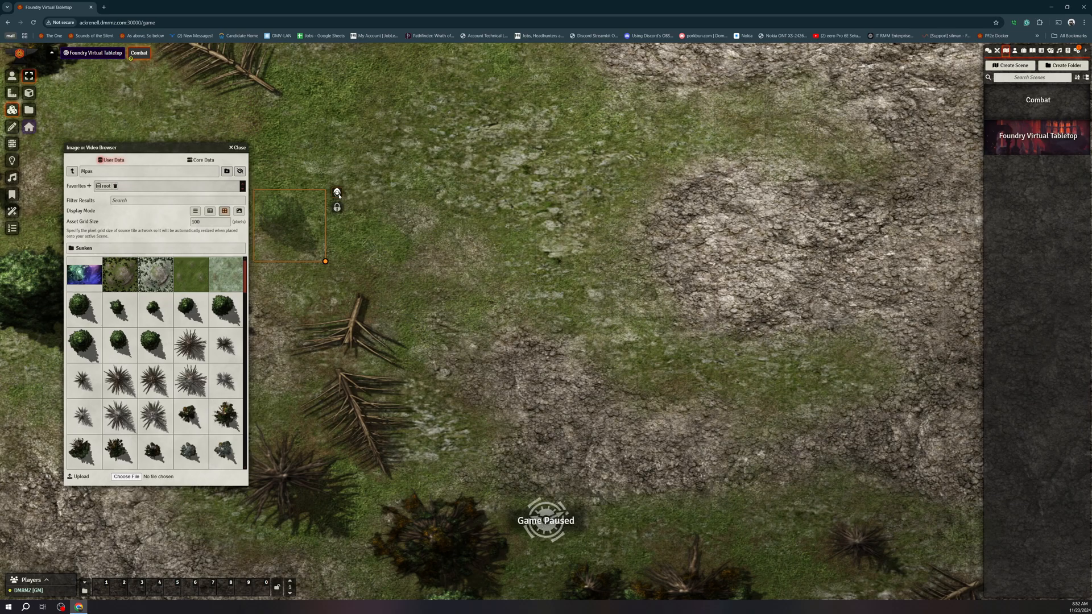
{"action": "left_click", "coordinate": [337, 193]}
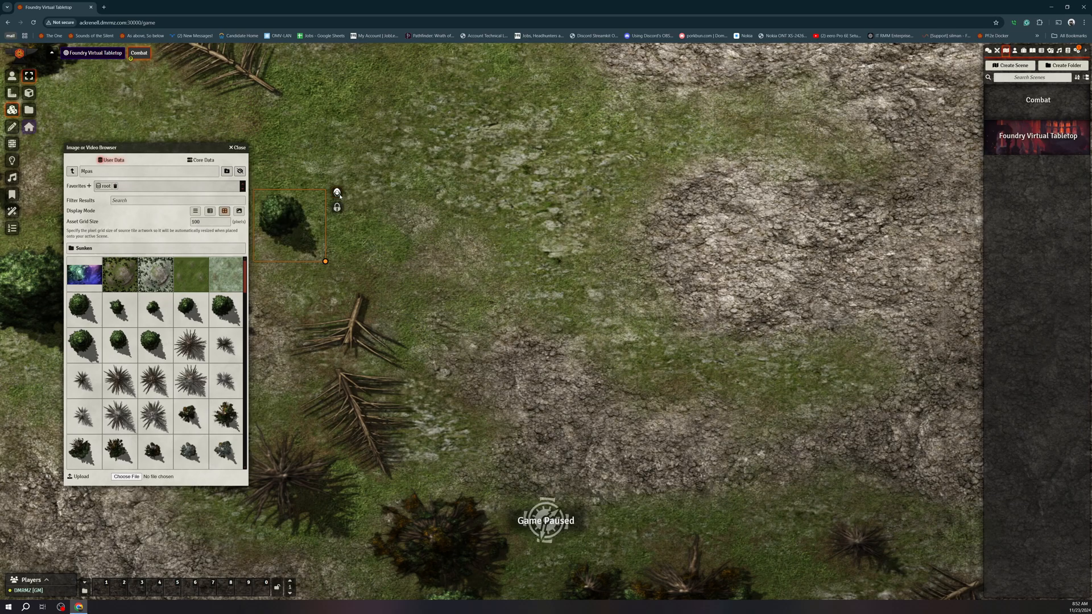
{"action": "double_click", "coordinate": [311, 212]}
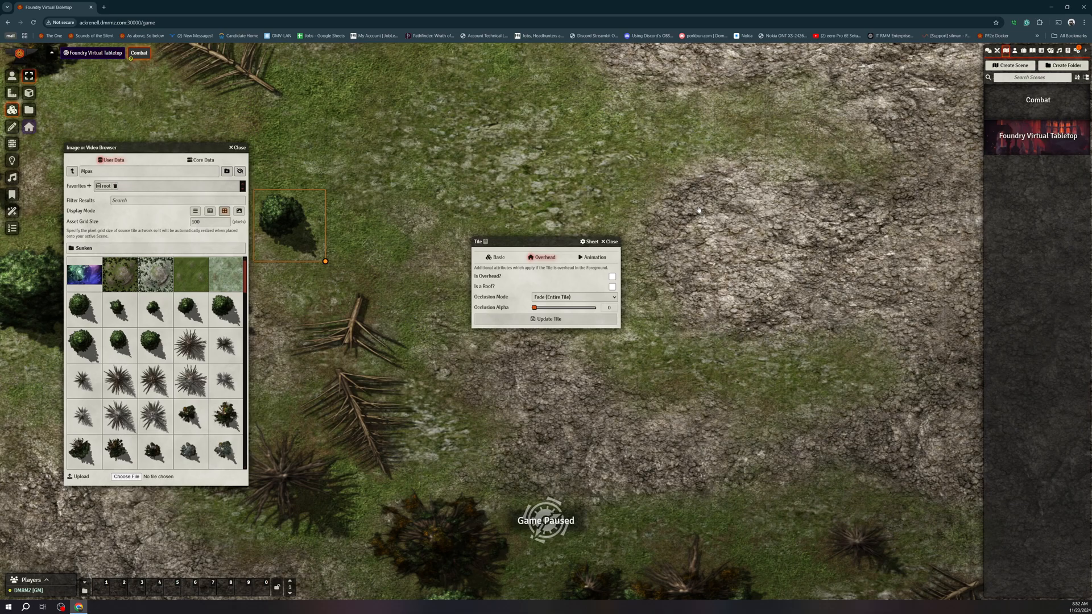
{"action": "left_click", "coordinate": [609, 242]}
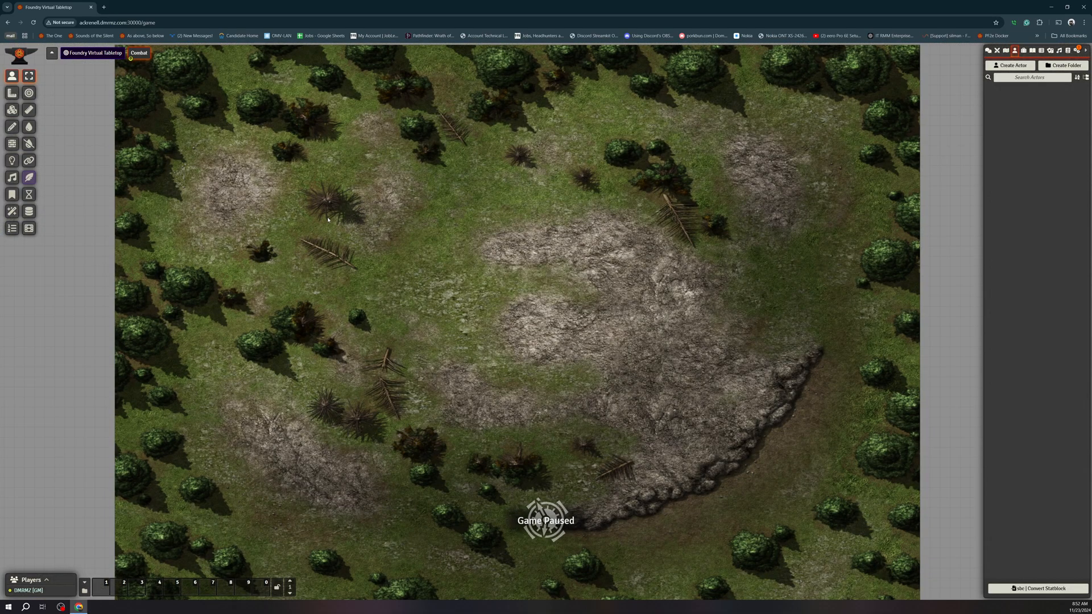
Step: Review the Combat scene's basic configuration settings and save them as they are
{"action": "scroll", "coordinate": [553, 265], "scroll_direction": "down", "scroll_amount": 2}
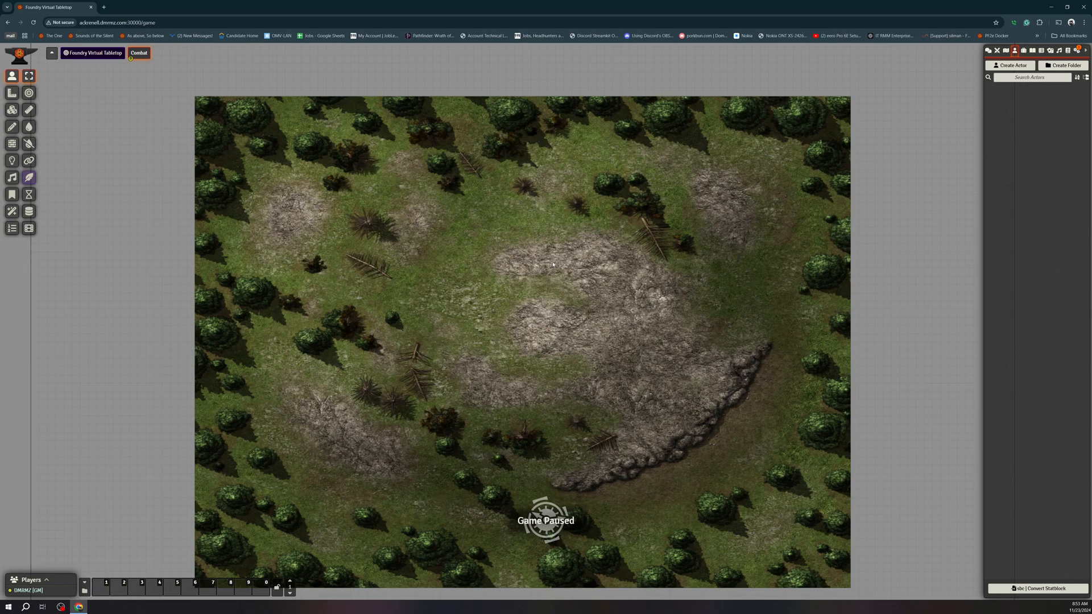
{"action": "right_click", "coordinate": [138, 52]}
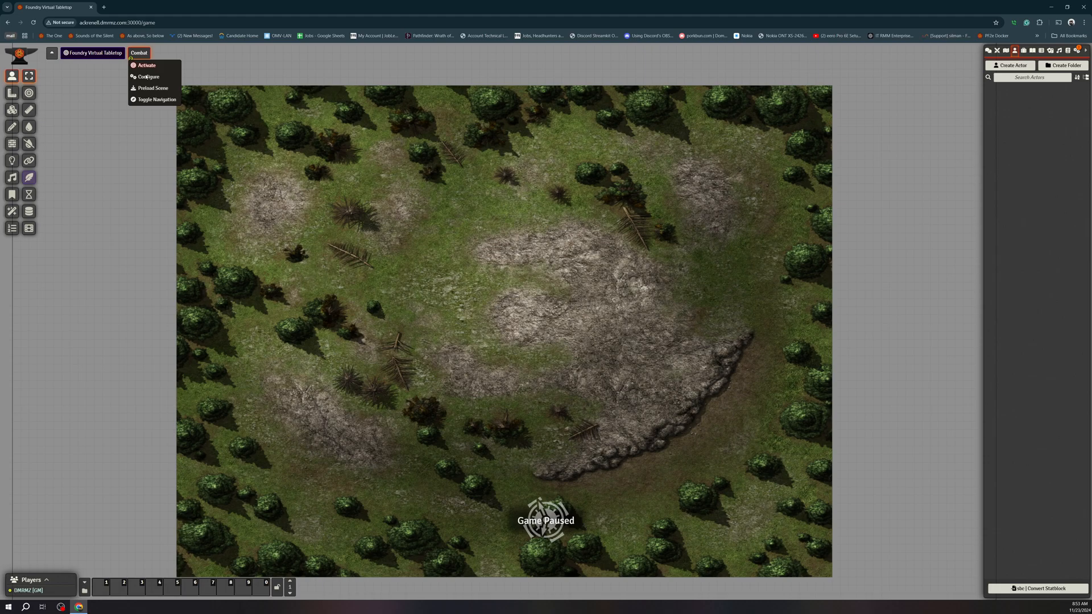
{"action": "left_click", "coordinate": [146, 77]}
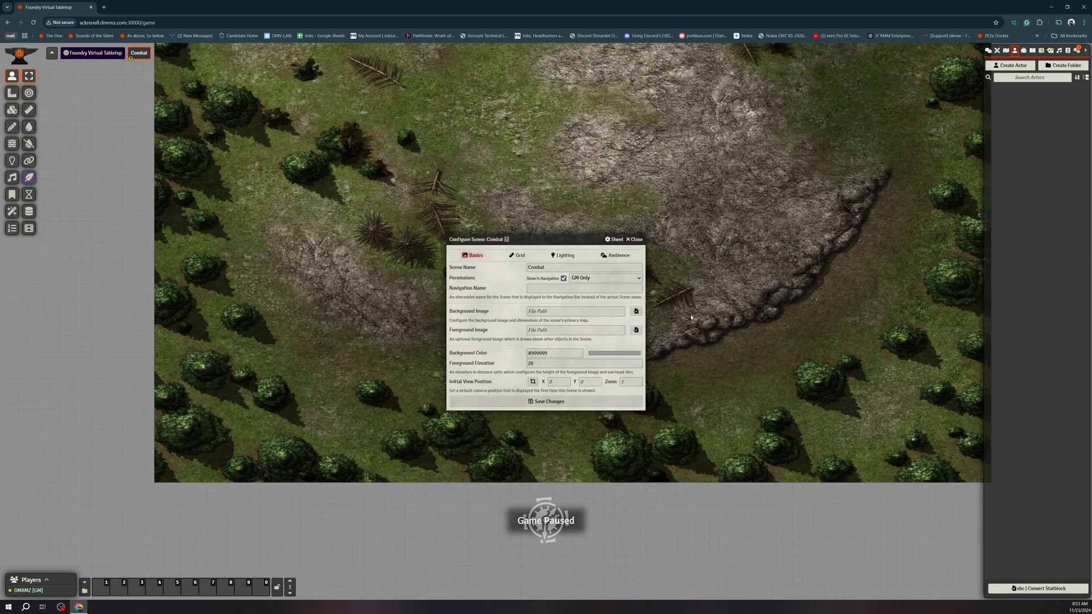
{"action": "scroll", "coordinate": [691, 317], "scroll_direction": "up", "scroll_amount": 3}
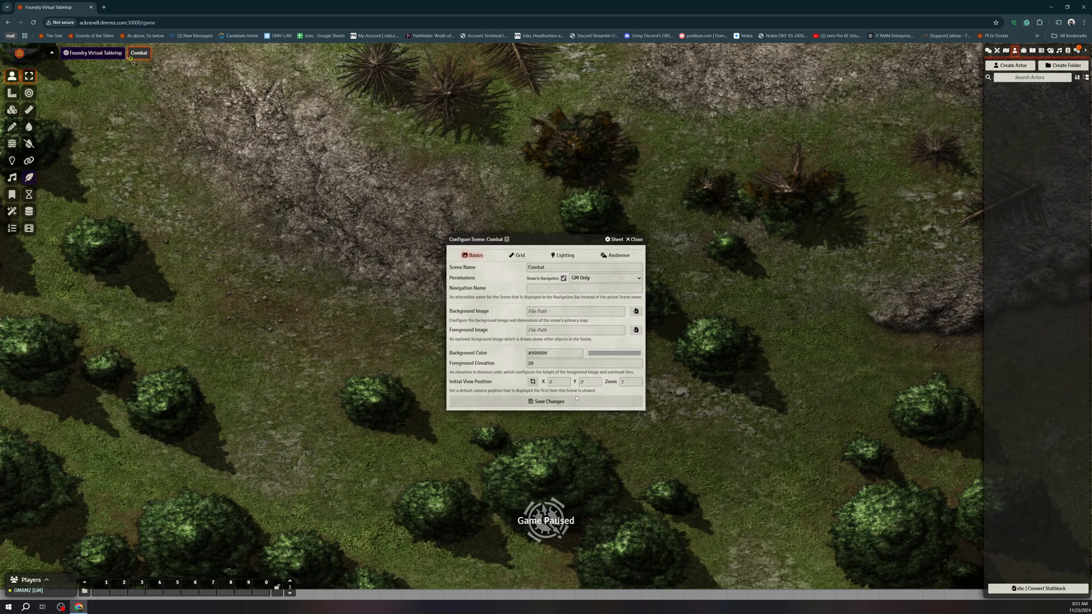
{"action": "left_click", "coordinate": [576, 400]}
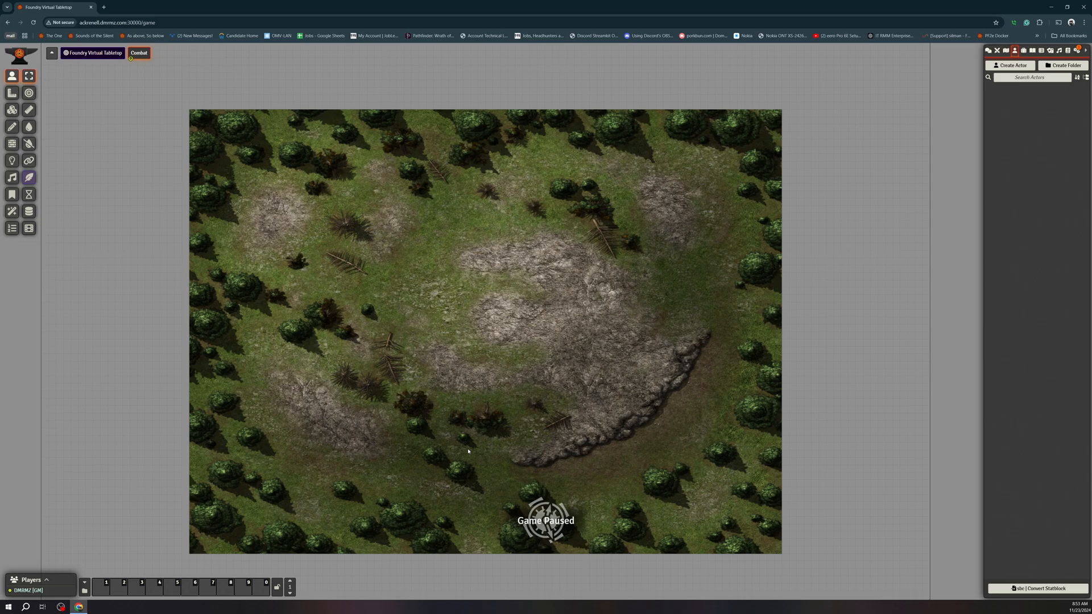
Step: Create a new Player Character (PC) actor named NPC1
{"action": "left_click", "coordinate": [1022, 66]}
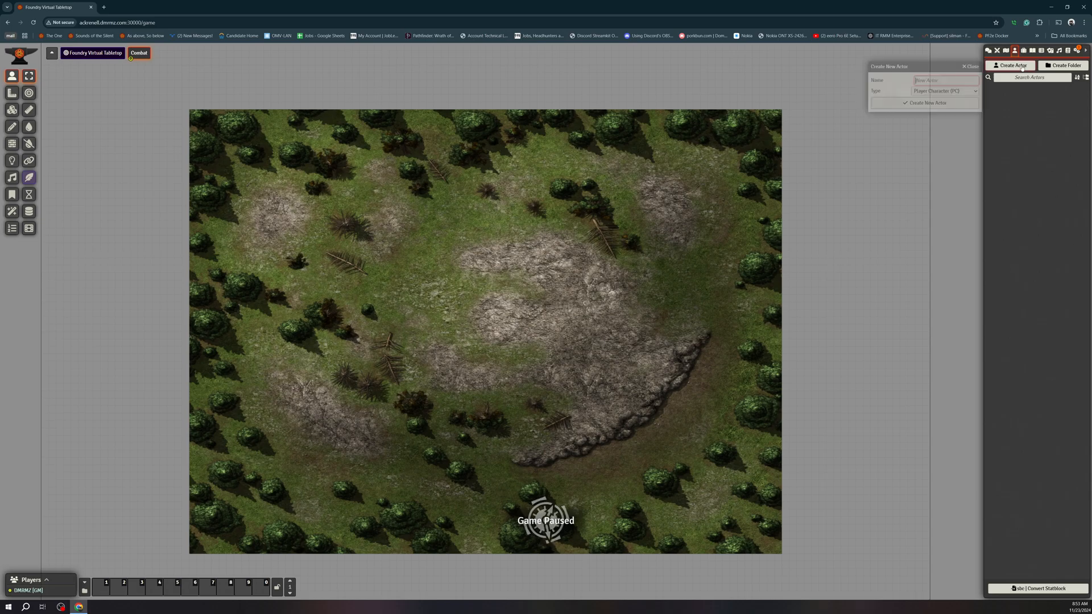
{"action": "left_click", "coordinate": [944, 91]}
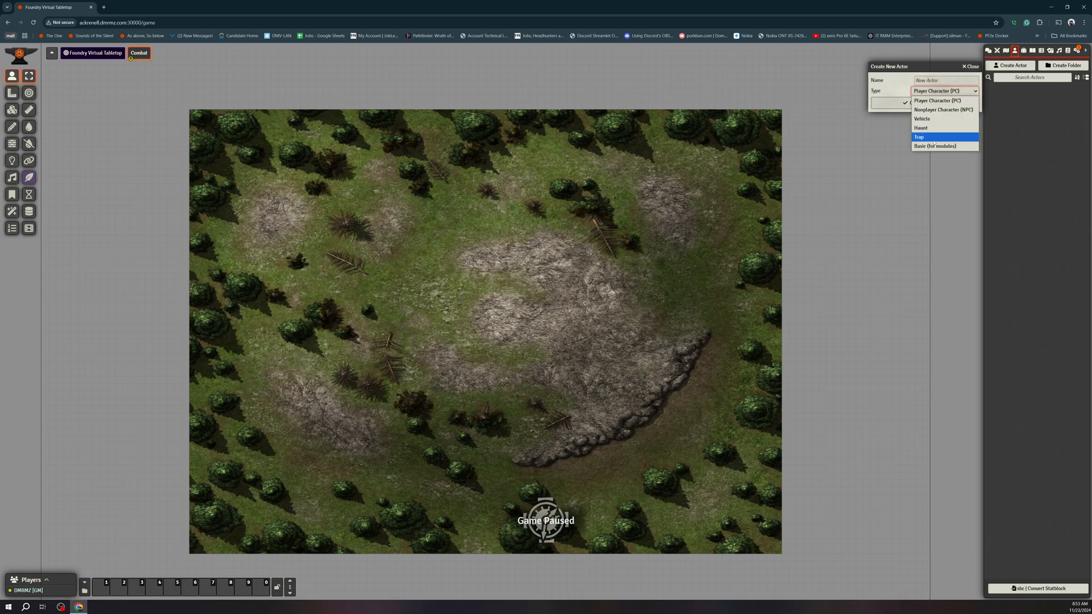
{"action": "left_click", "coordinate": [941, 81]}
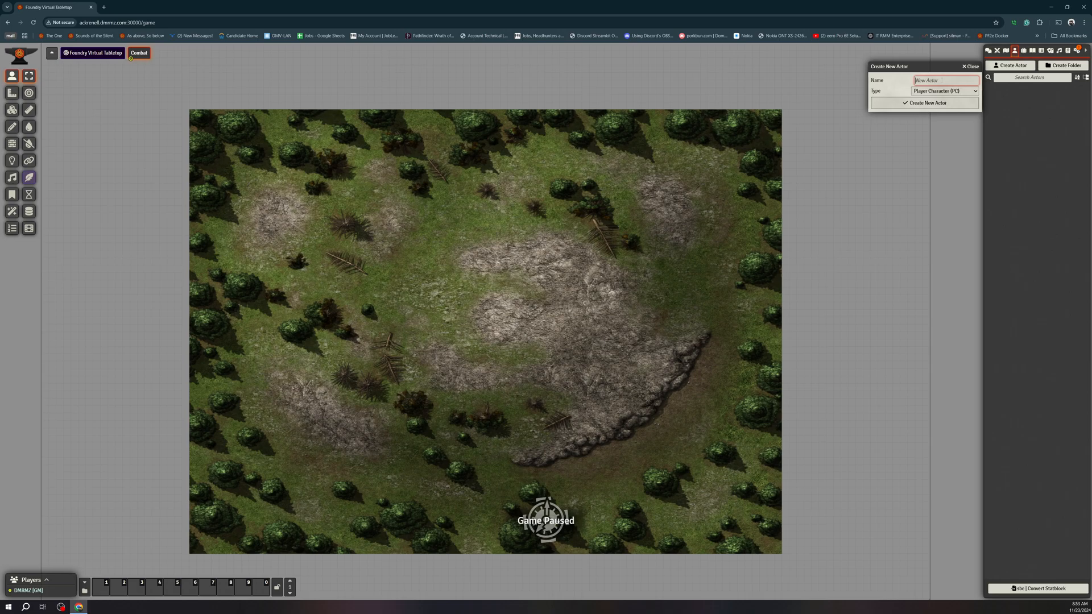
{"action": "type", "text": "NPC1"}
{"action": "key", "text": "Return"}
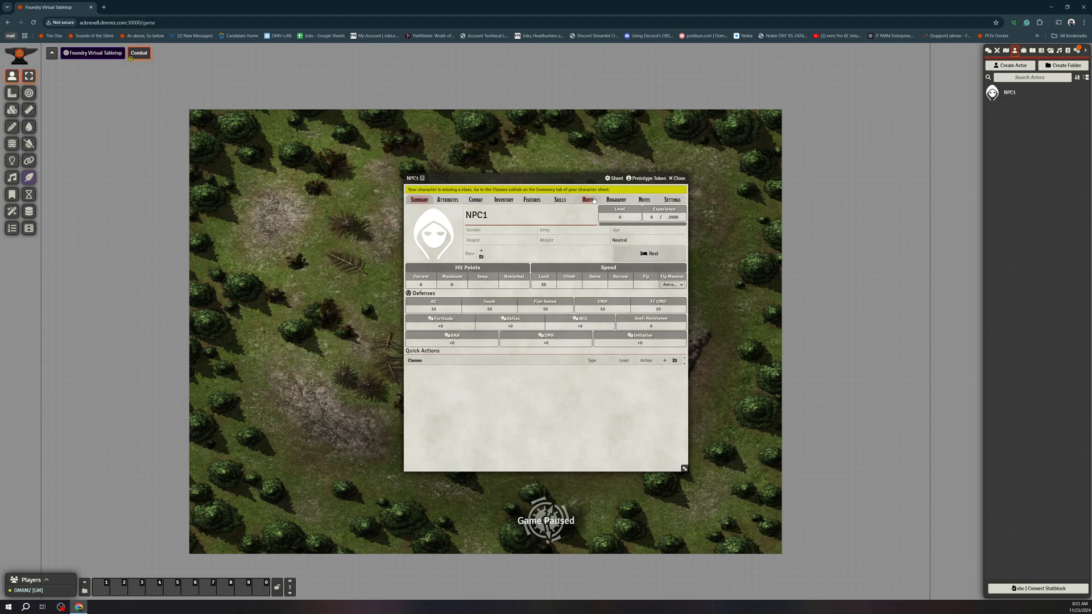
Step: Set NPC1's portrait to the dark figure with the pink glow and open the image choice for its prototype token's appearance
{"action": "left_click", "coordinate": [434, 242]}
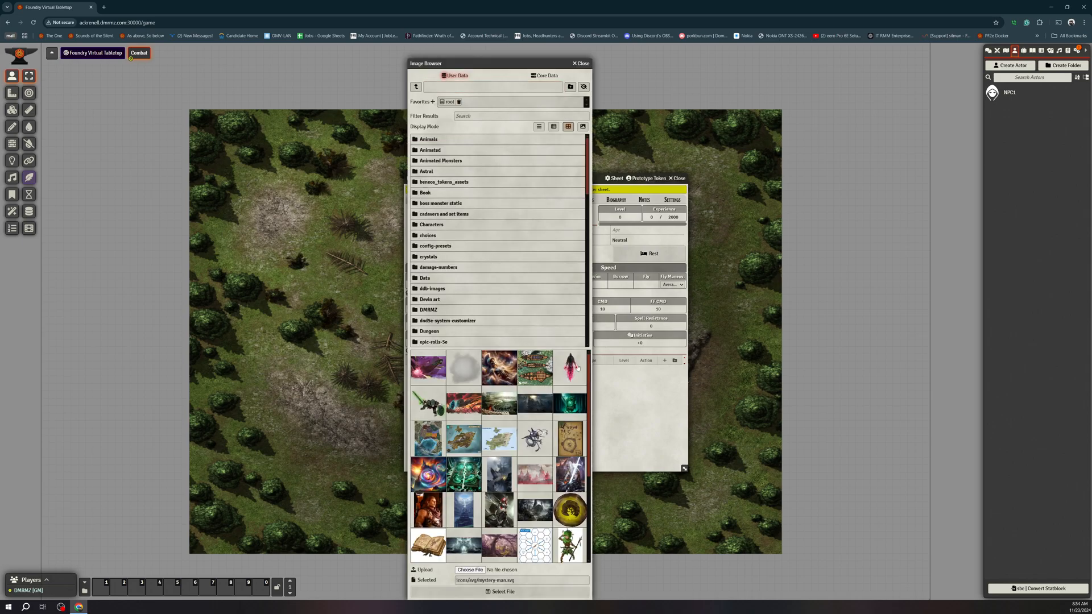
{"action": "double_click", "coordinate": [571, 367]}
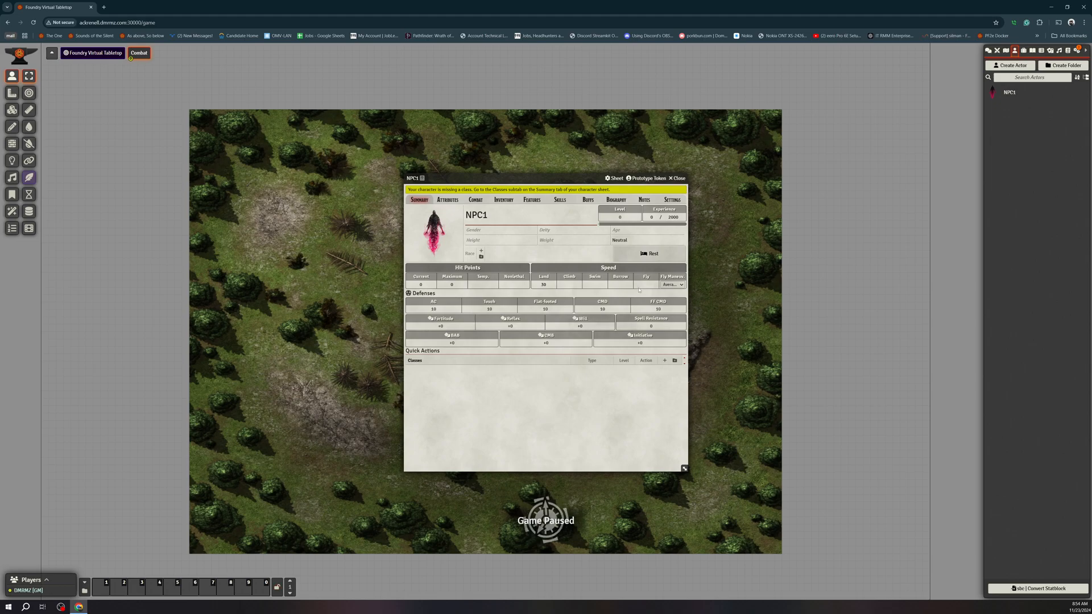
{"action": "left_click", "coordinate": [645, 178]}
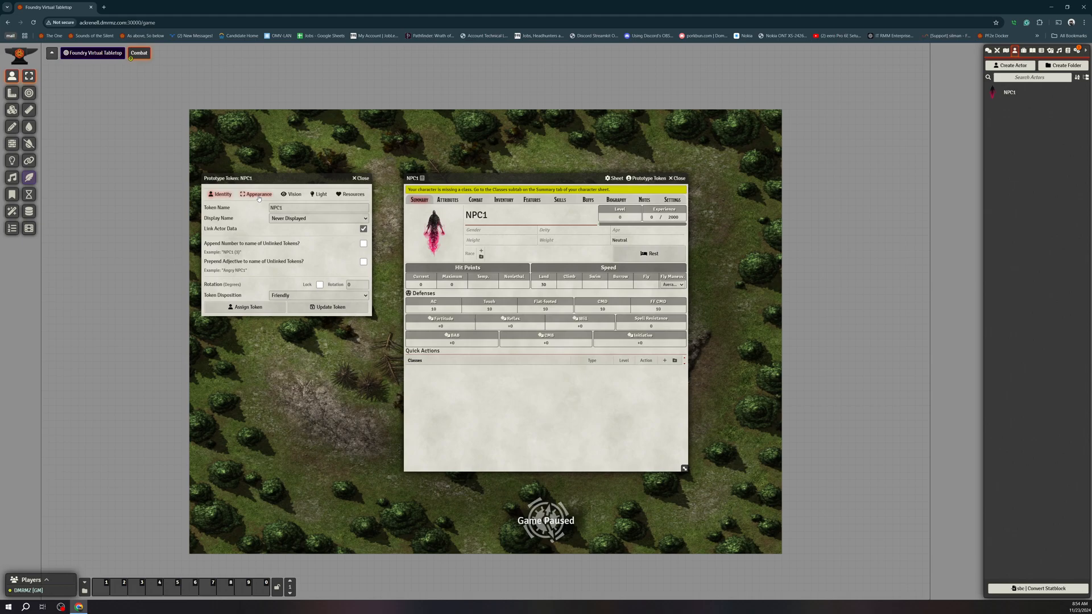
{"action": "left_click", "coordinate": [259, 194]}
{"action": "left_click", "coordinate": [362, 208]}
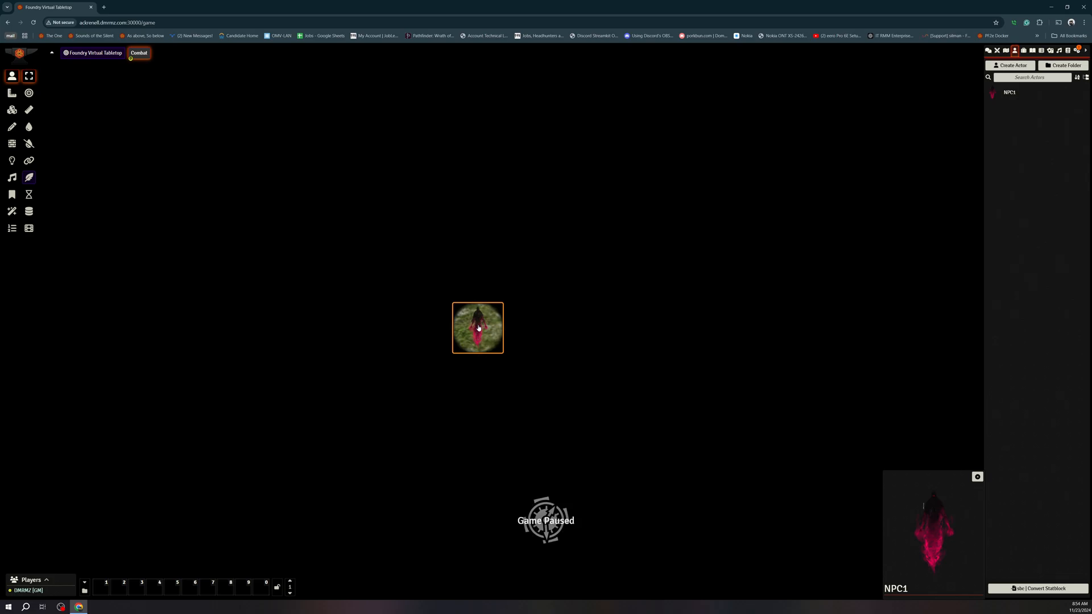
Step: Set the vision range of the NPC1 token on the map to 60 ft
{"action": "right_click", "coordinate": [478, 328]}
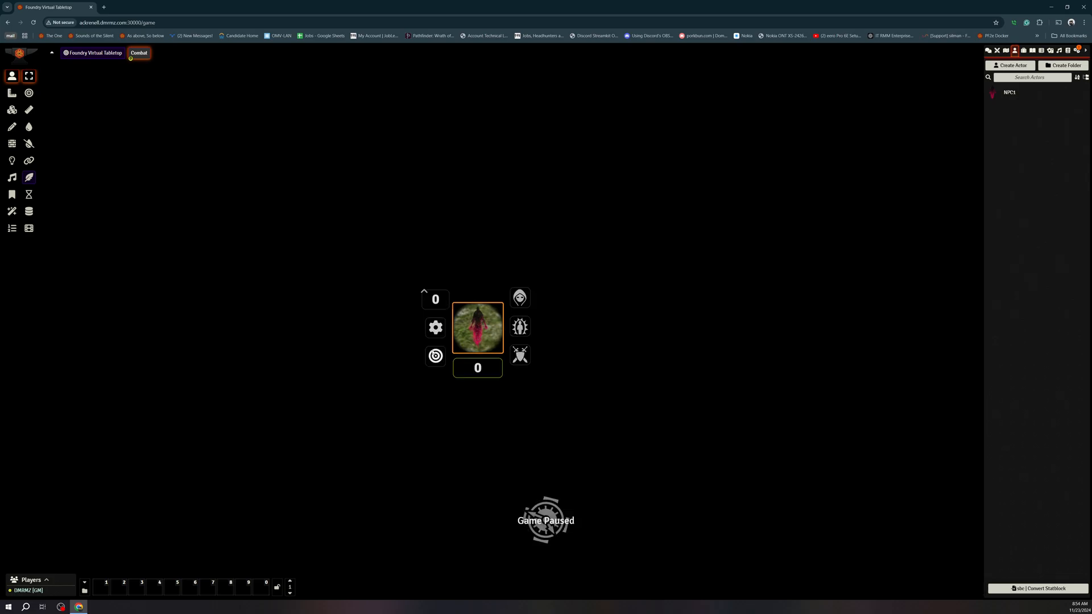
{"action": "left_click", "coordinate": [436, 327]}
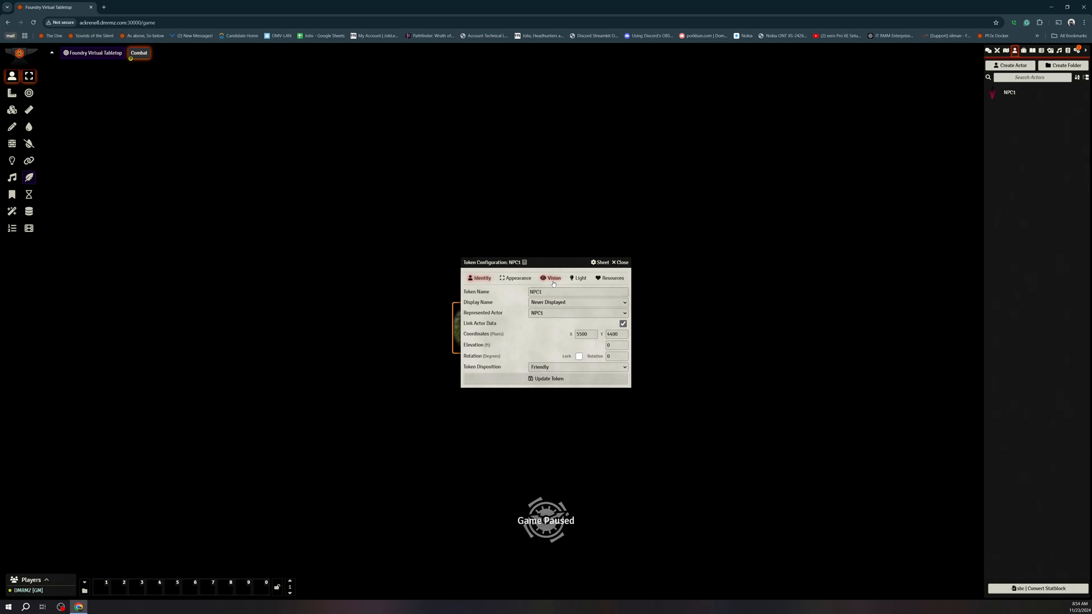
{"action": "left_click", "coordinate": [554, 279]}
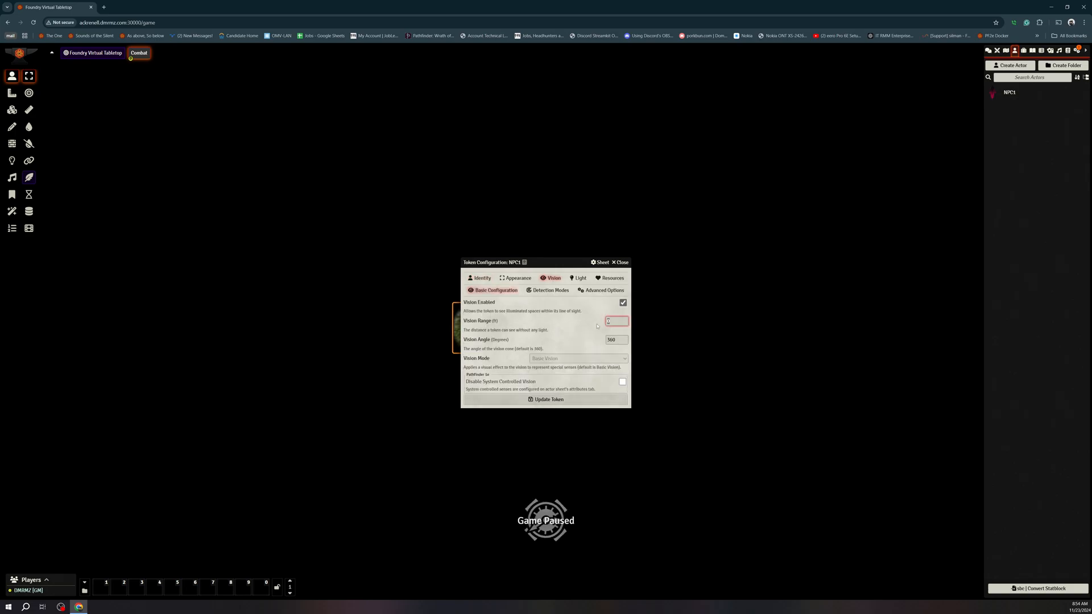
{"action": "type", "text": "60"}
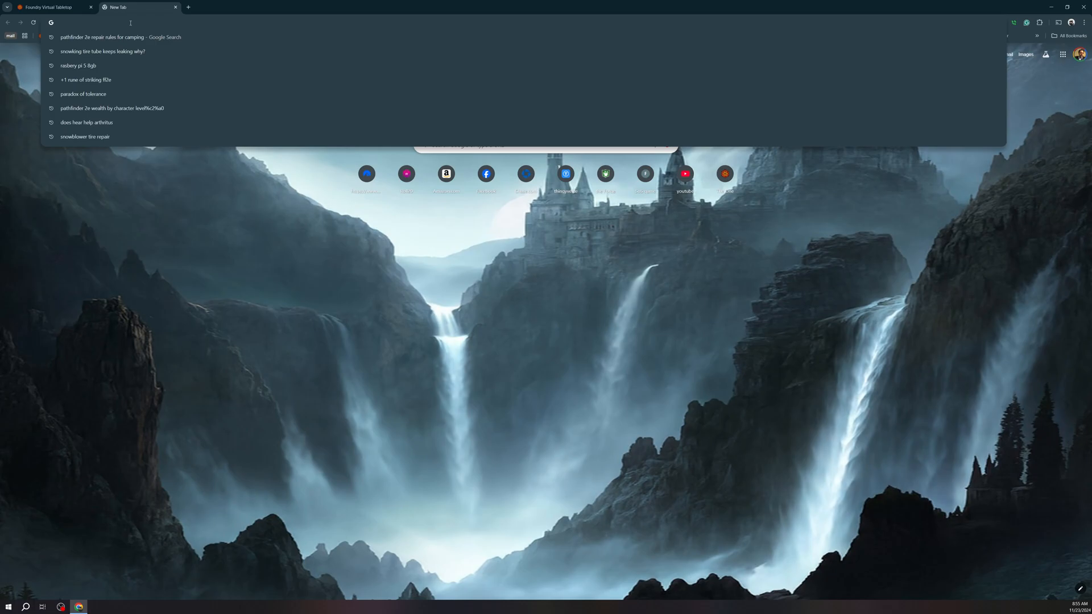
Step: Search the web for PF1e Dragon in the new browser tab and open d20PFSRD's Dragons result
{"action": "type", "text": "PF"}
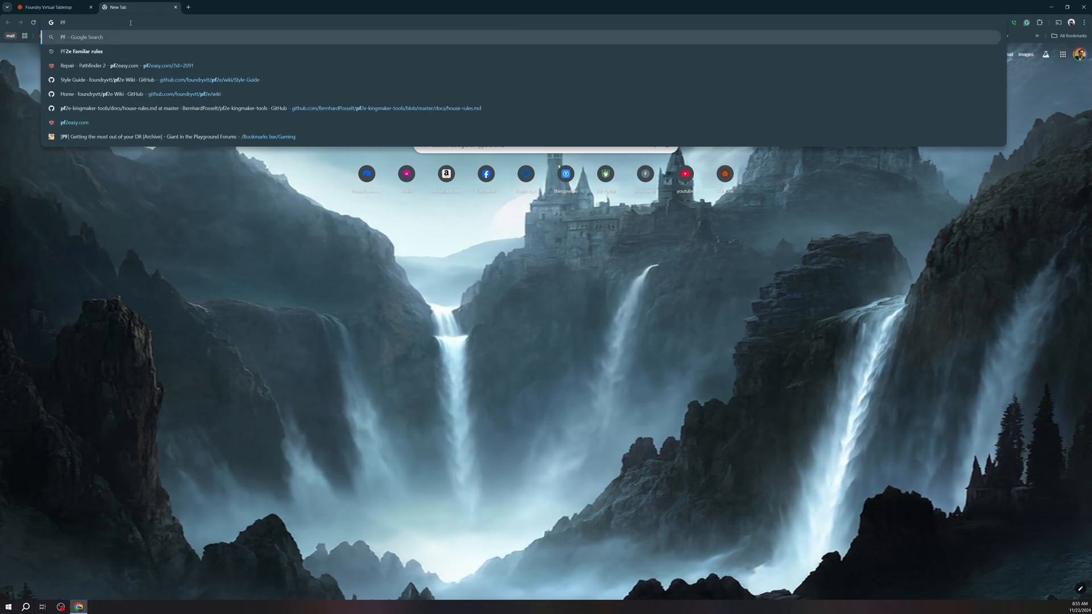
{"action": "type", "text": "1e"}
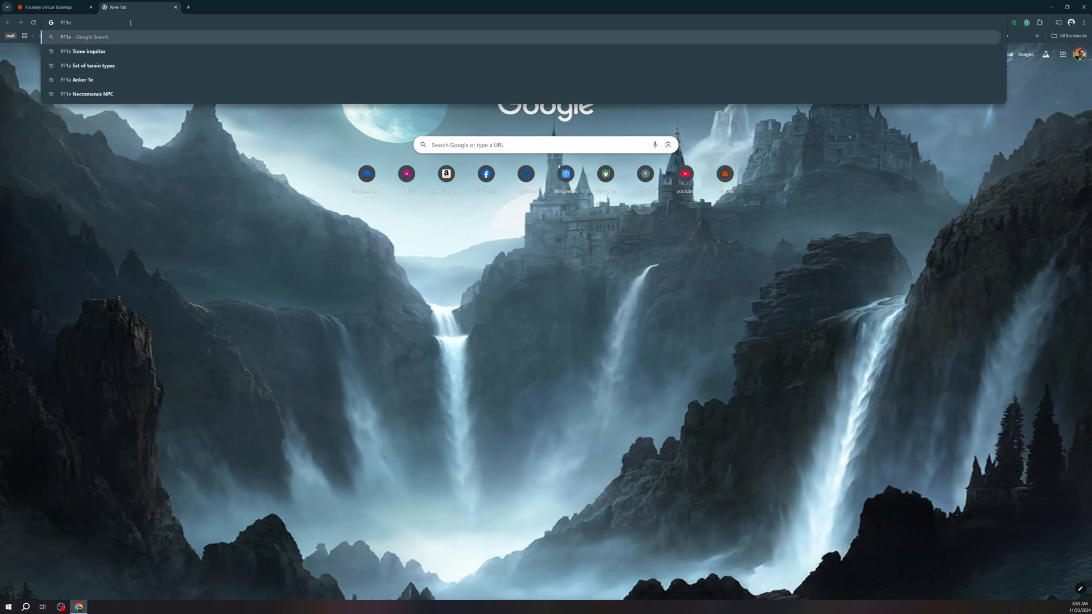
{"action": "type", "text": " Dragon"}
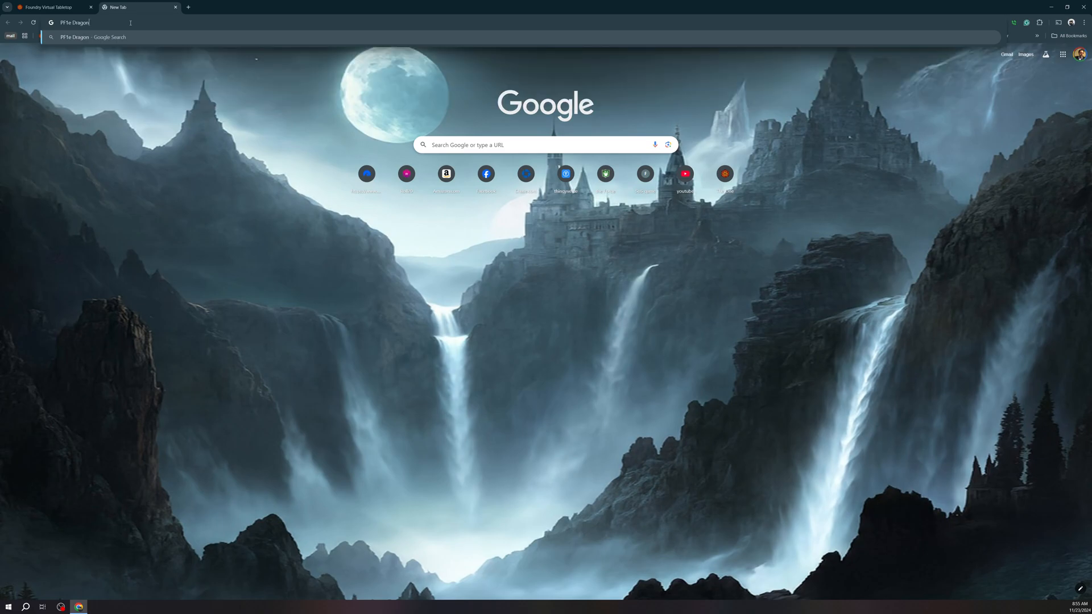
{"action": "key", "text": "Return"}
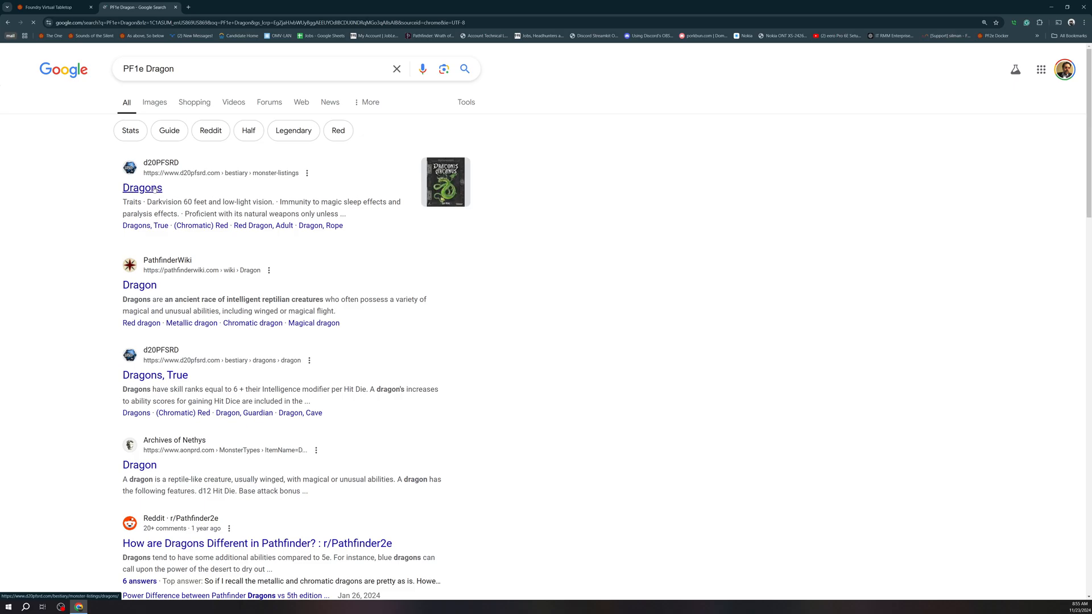
{"action": "left_click", "coordinate": [154, 190]}
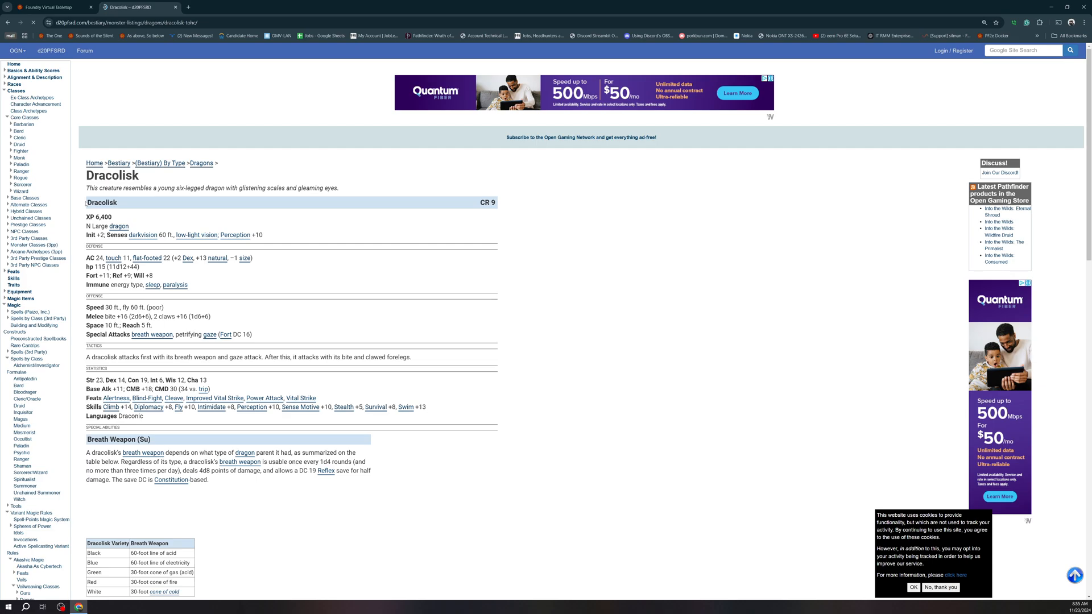
Step: Copy the Dracolisk stat block from d20PFSRD and import it into Foundry as an NPC with the Statblock Converter
{"action": "left_click_drag", "start_coordinate": [86, 202], "coordinate": [244, 484]}
{"action": "right_click", "coordinate": [244, 485]}
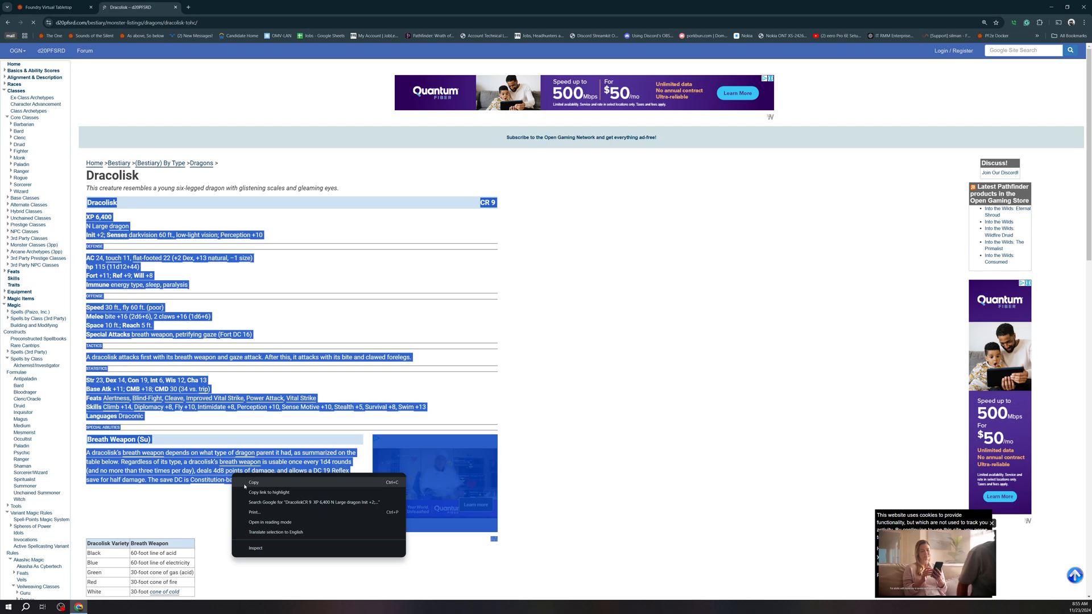
{"action": "left_click", "coordinate": [246, 483]}
{"action": "left_click", "coordinate": [49, 7]}
{"action": "left_click", "coordinate": [271, 239]}
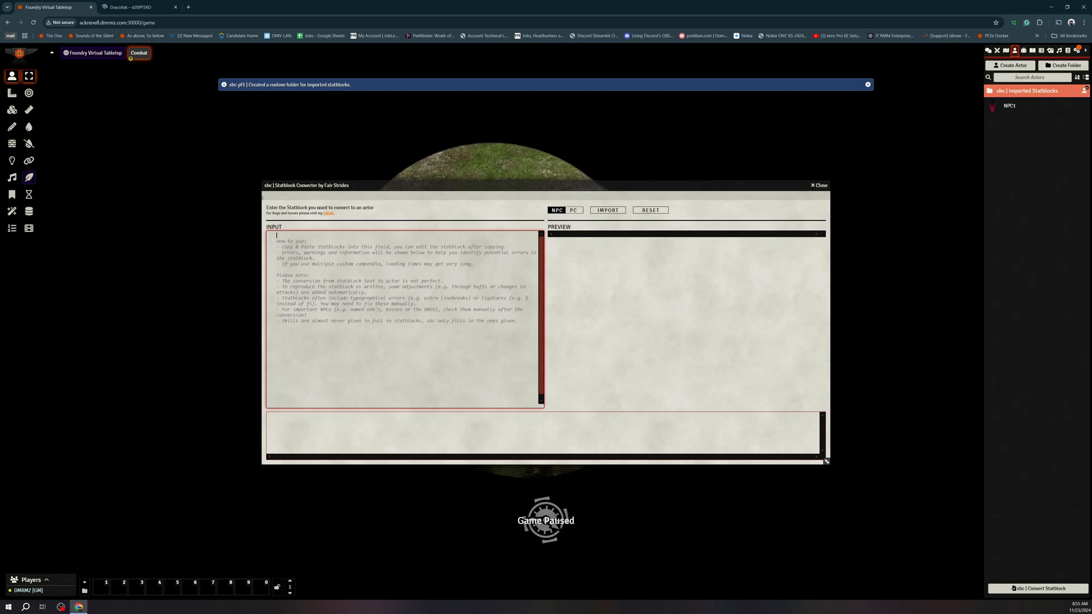
{"action": "key", "text": "ctrl+v"}
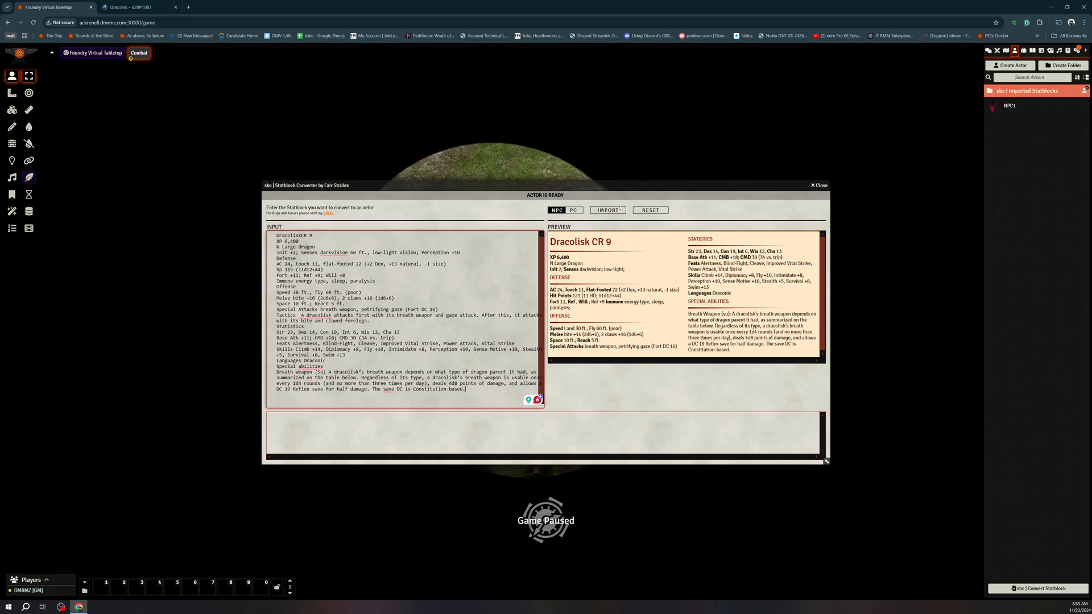
{"action": "left_click", "coordinate": [608, 210]}
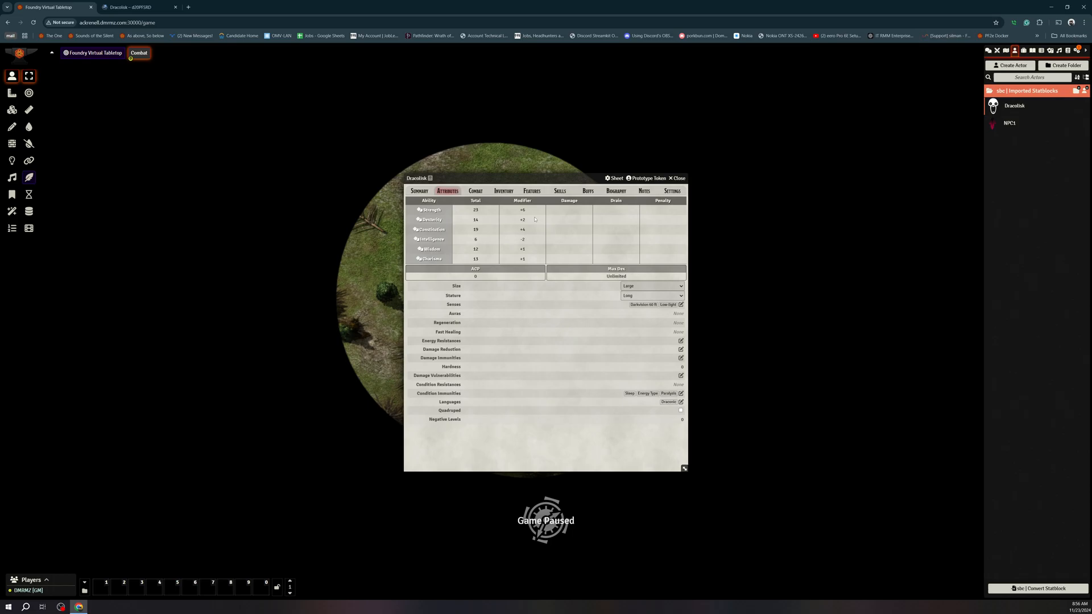
Step: Review the imported Dracolisk's skills and notes, and close its character sheet
{"action": "left_click", "coordinate": [560, 191]}
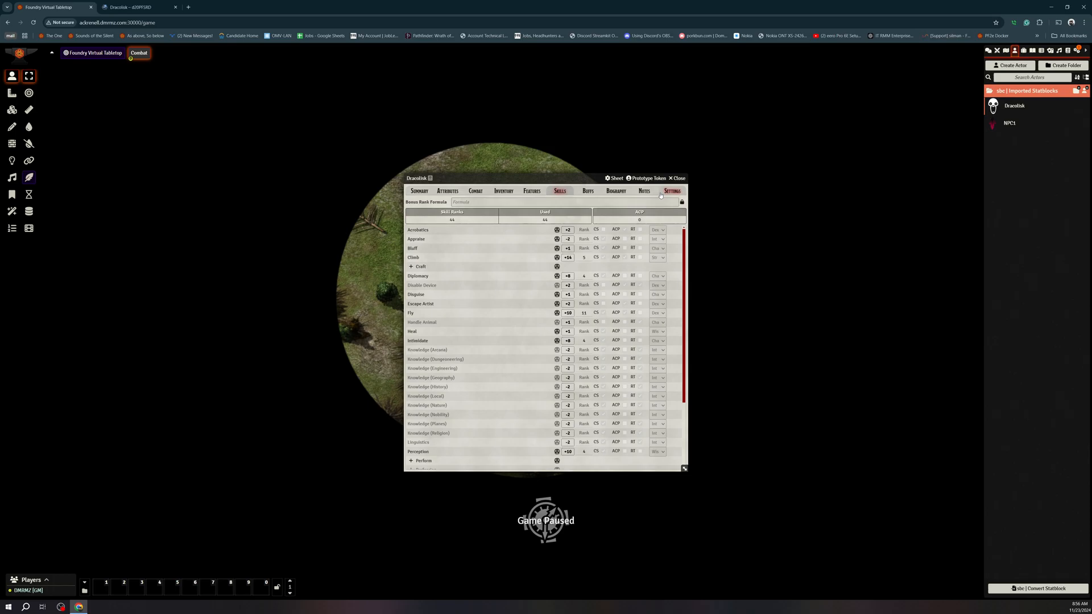
{"action": "left_click", "coordinate": [645, 191]}
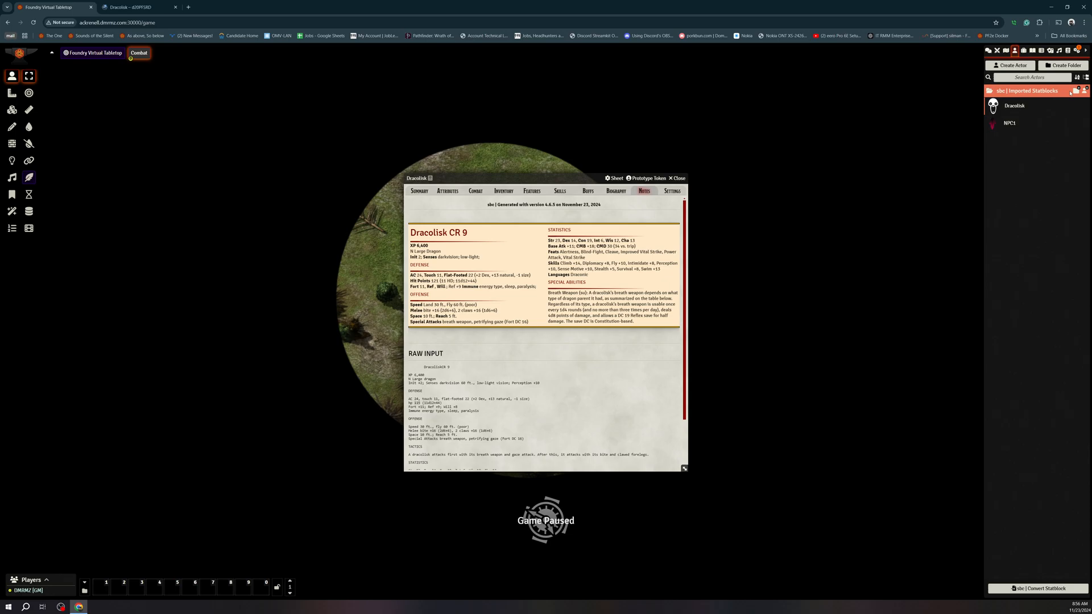
{"action": "key", "text": "Escape"}
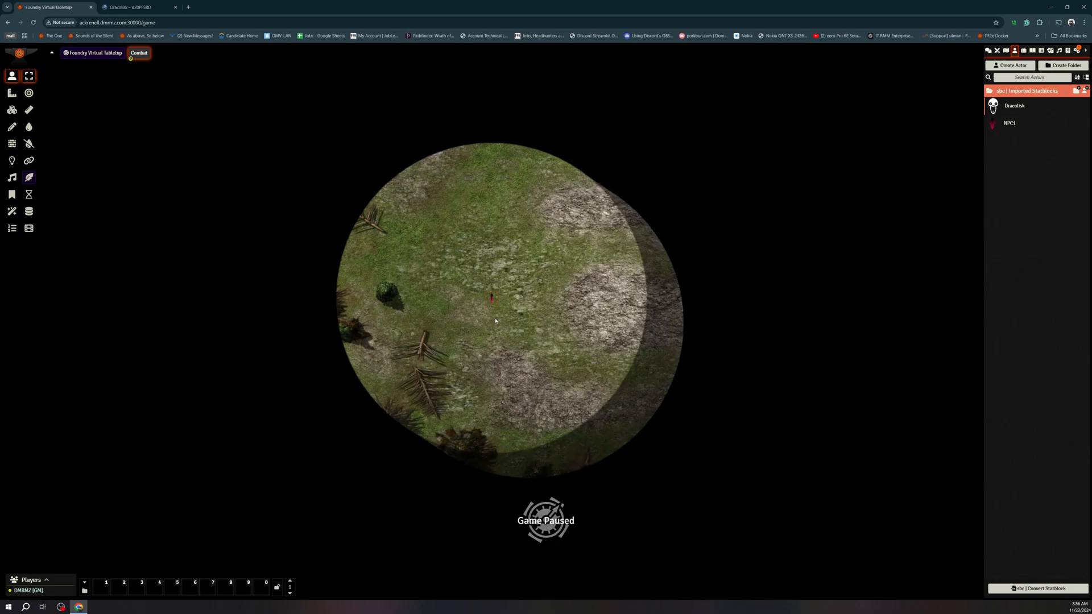
Step: Look through the rollable tables and compendium packs, and examine the creatures listed in the Bestiary 02+ compendium
{"action": "left_click", "coordinate": [1041, 51]}
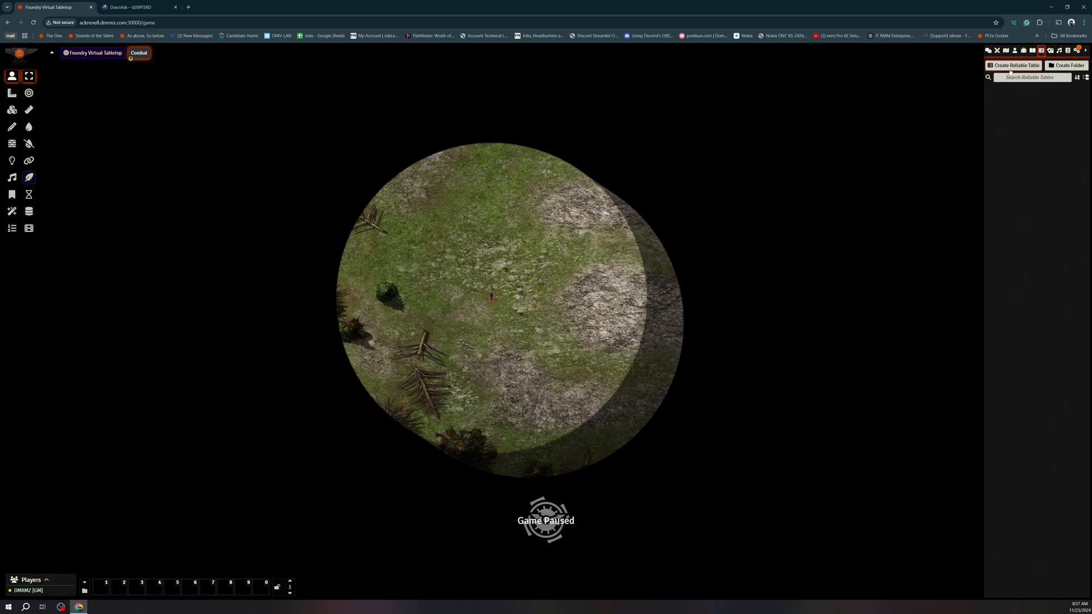
{"action": "left_click", "coordinate": [1068, 51]}
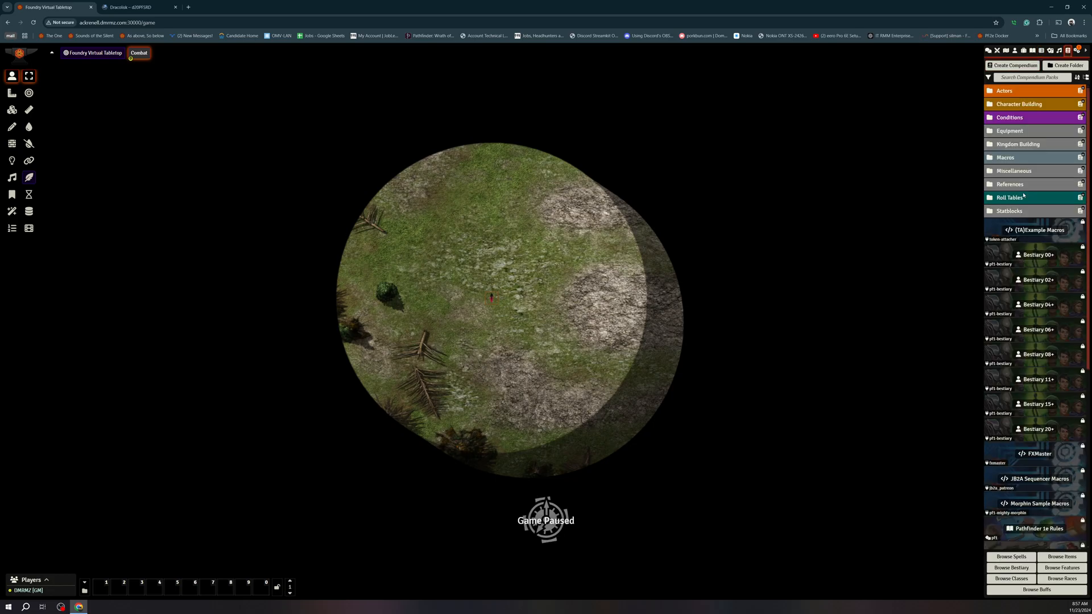
{"action": "left_click", "coordinate": [1032, 280]}
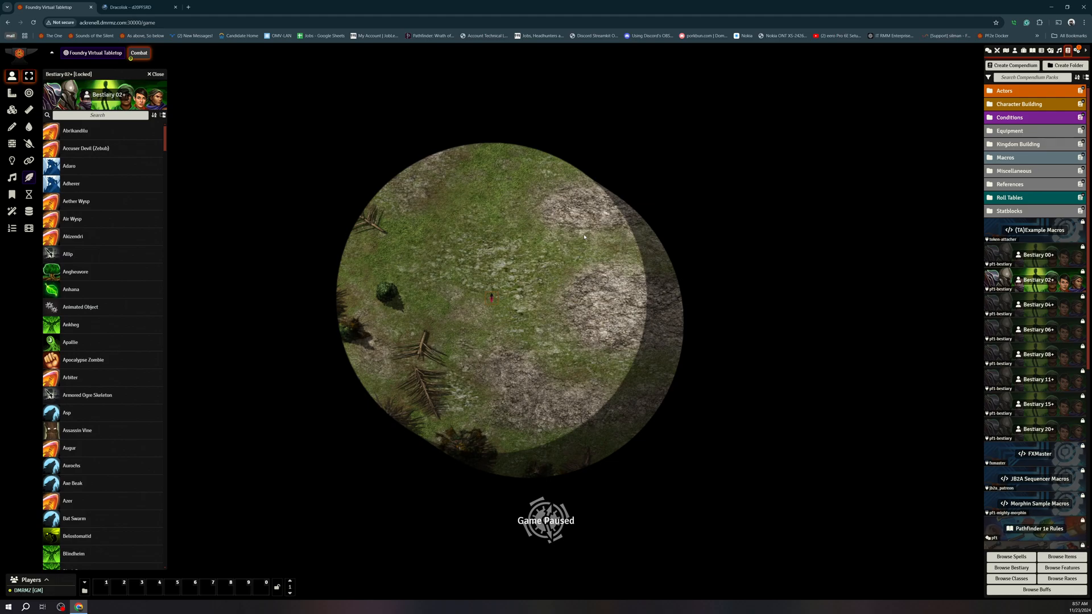
{"action": "key", "text": "Escape"}
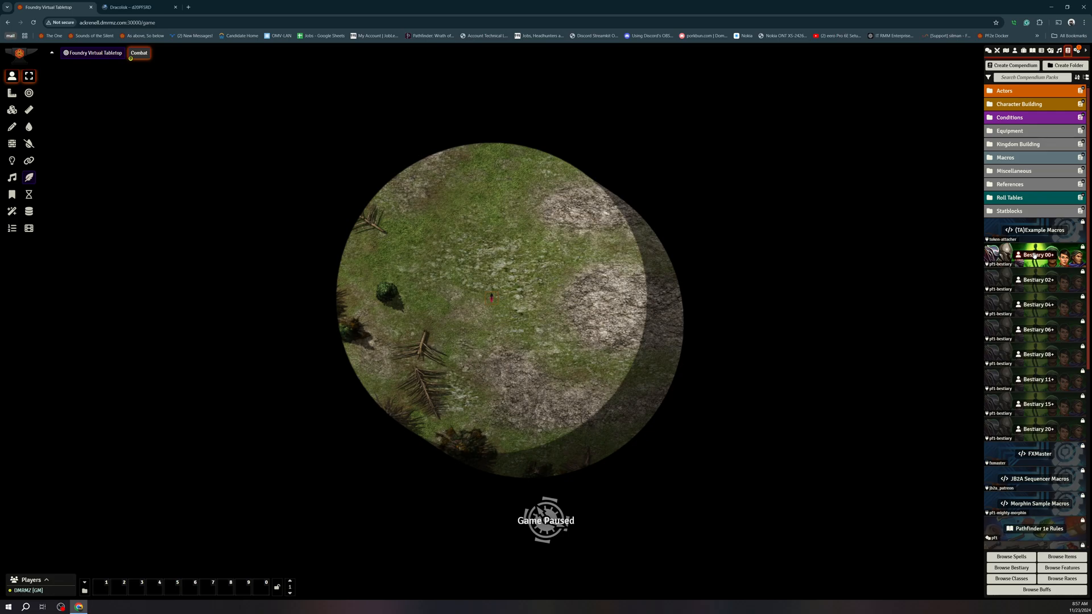
{"action": "left_click", "coordinate": [1034, 280]}
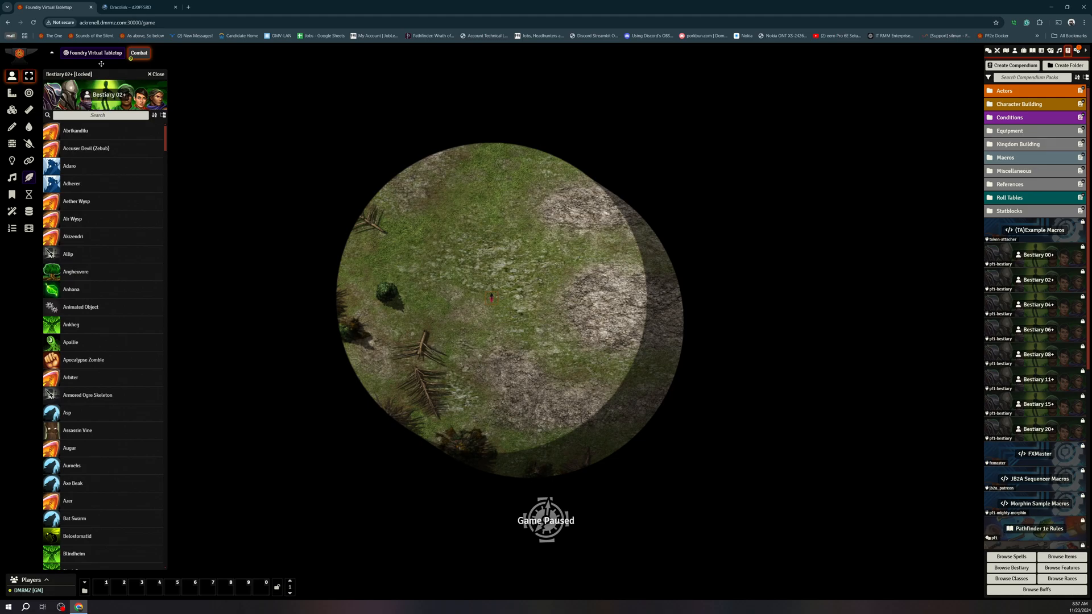
Step: Add the Roll Saving Throw sample macro to hotbar slot 5, and use it to roll NPC1's Fortitude save in chat
{"action": "left_click_drag", "start_coordinate": [52, 183], "coordinate": [171, 588]}
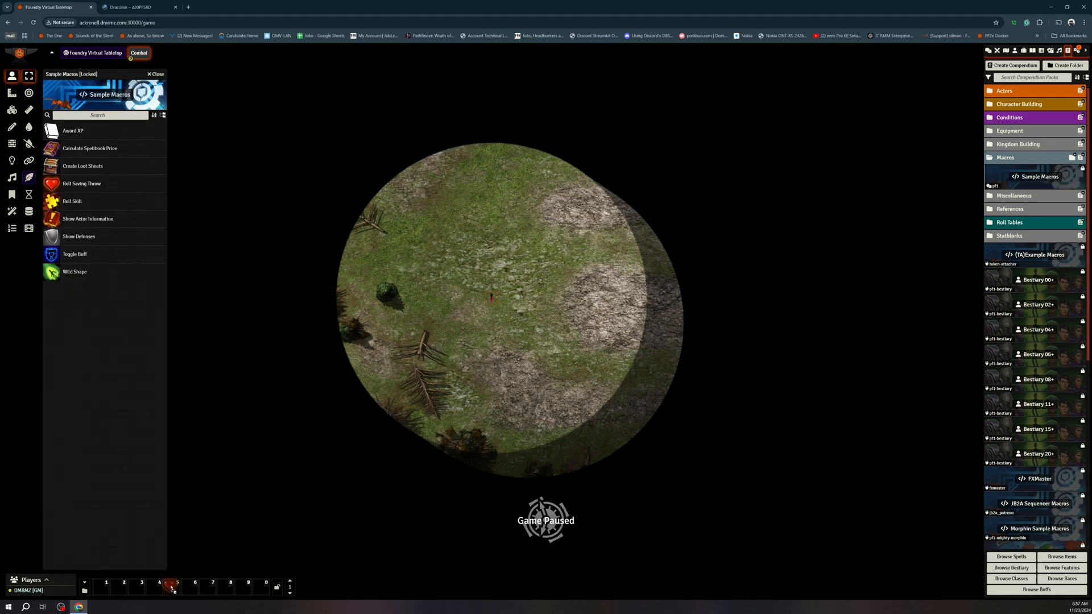
{"action": "left_click", "coordinate": [171, 587]}
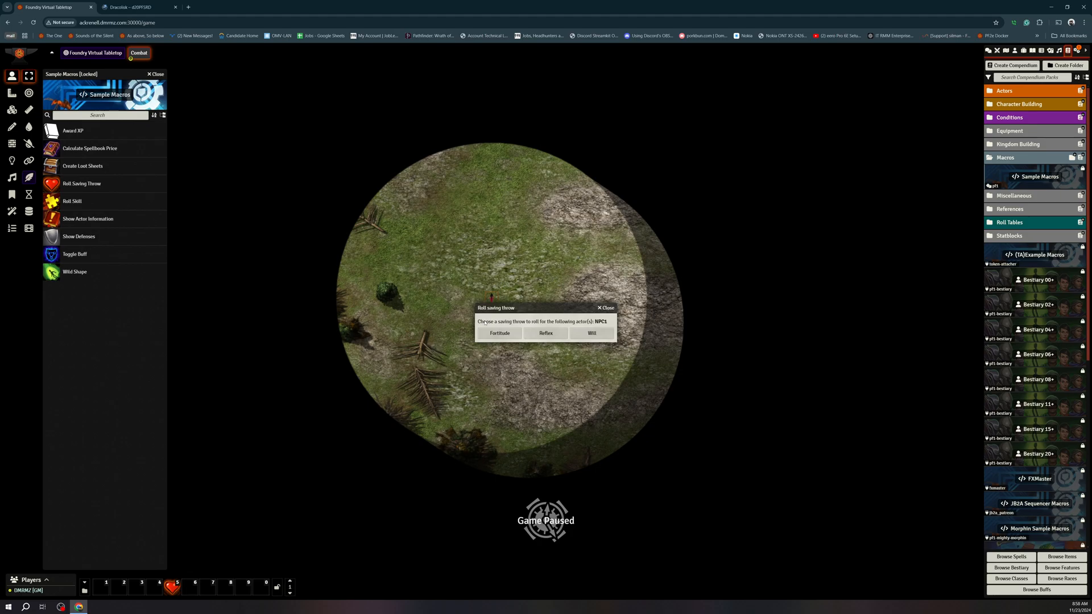
{"action": "left_click", "coordinate": [498, 332]}
{"action": "left_click", "coordinate": [989, 50]}
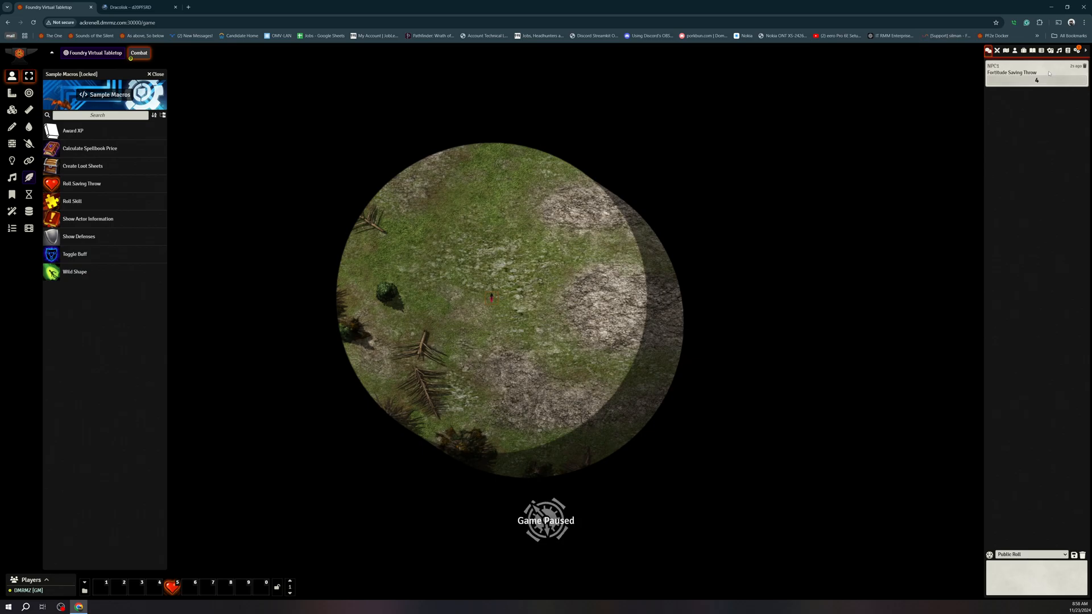
Step: Review the Drag Ruler options in the game settings and close the settings window
{"action": "left_click", "coordinate": [1077, 50]}
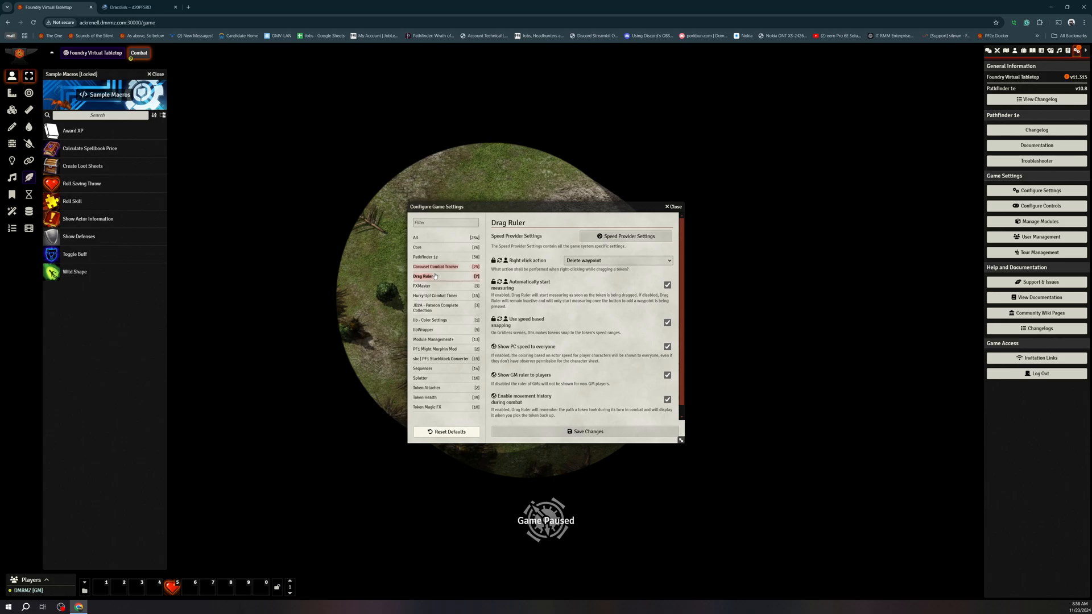
{"action": "left_click", "coordinate": [673, 207]}
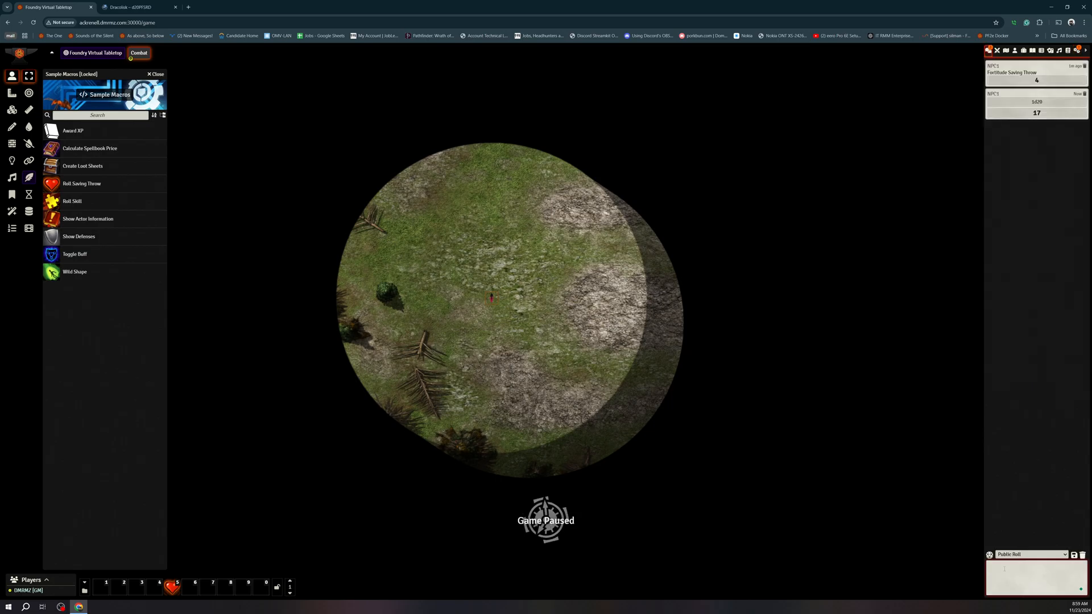
Step: Roll 1d20 in the chat, and enable the Dice So Nice! module with an application reload
{"action": "left_click", "coordinate": [1004, 569]}
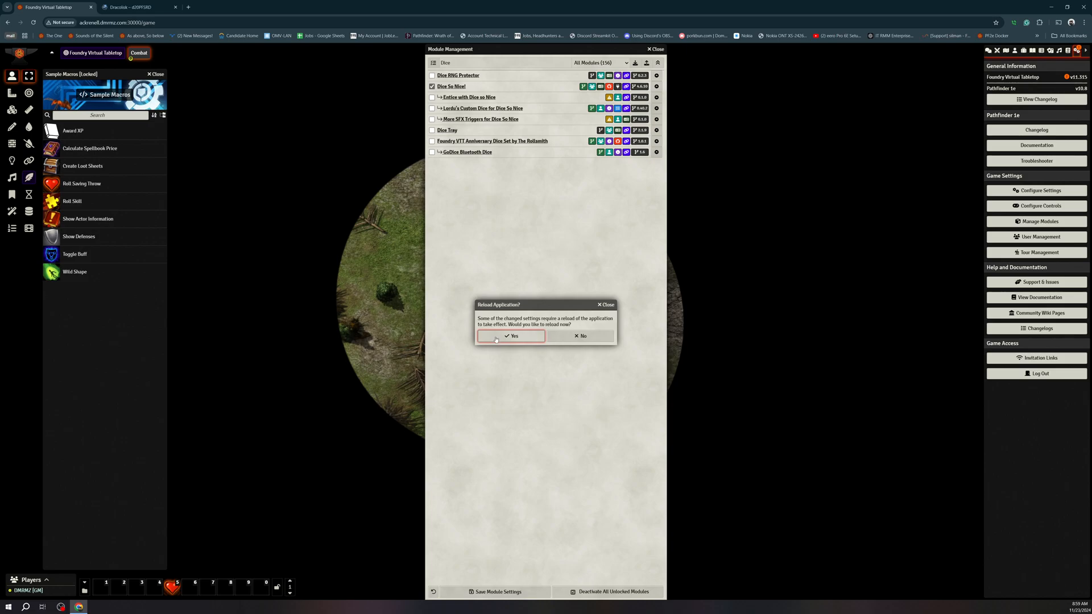
{"action": "left_click", "coordinate": [496, 338]}
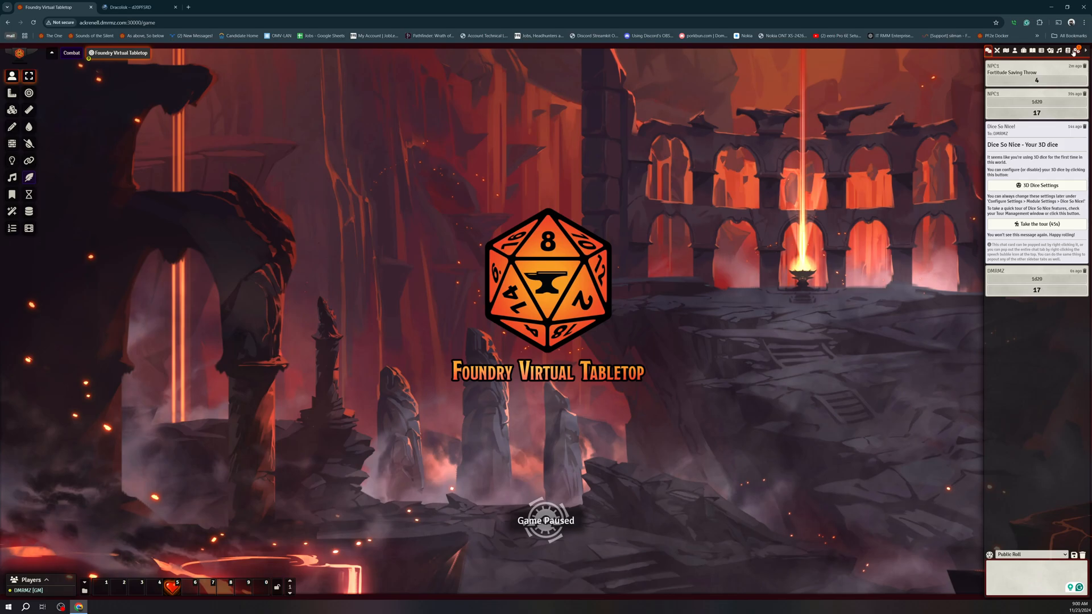
Step: Export the list of active modules from Module Management as a JSON file
{"action": "left_click", "coordinate": [1076, 50]}
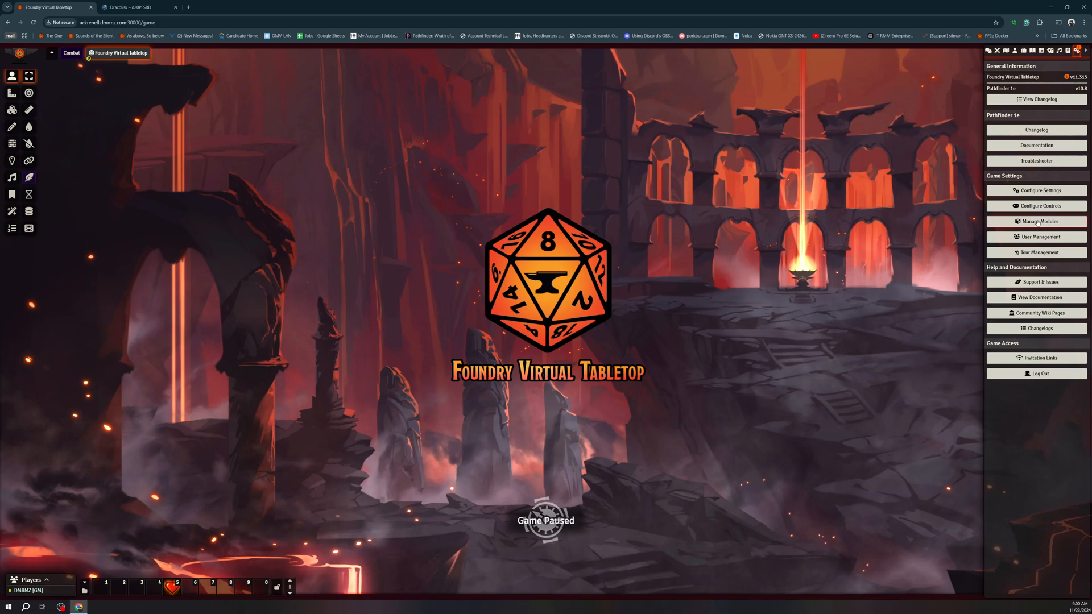
{"action": "left_click", "coordinate": [1038, 222]}
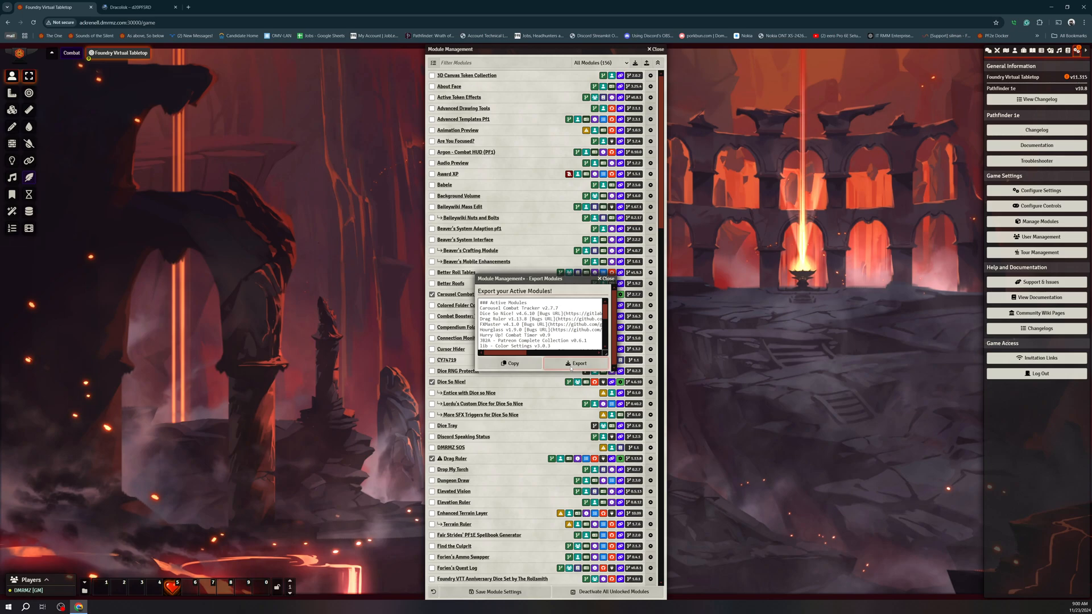
{"action": "left_click", "coordinate": [576, 363]}
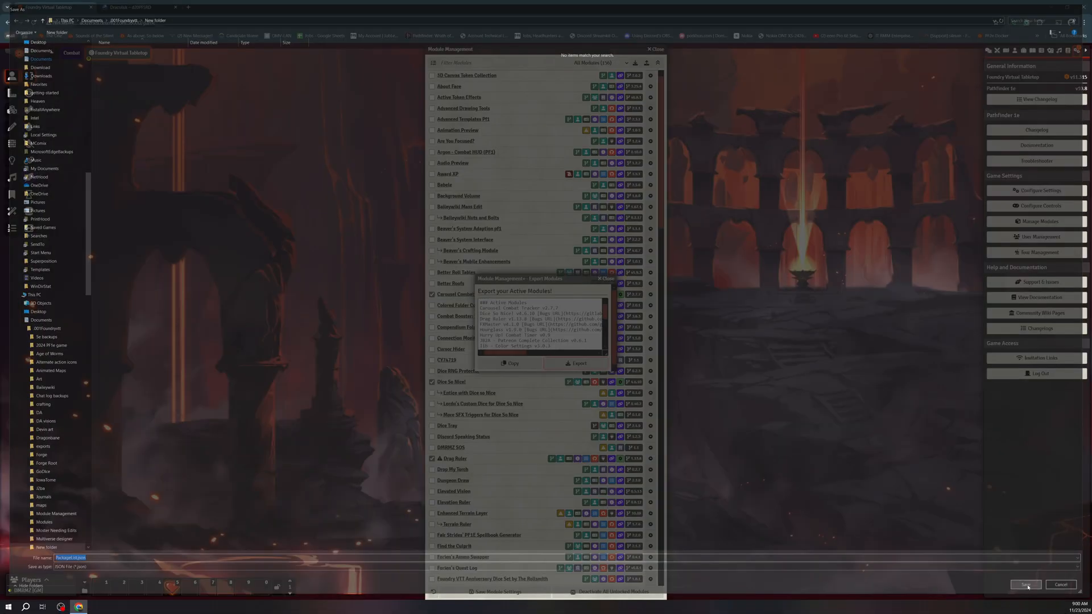